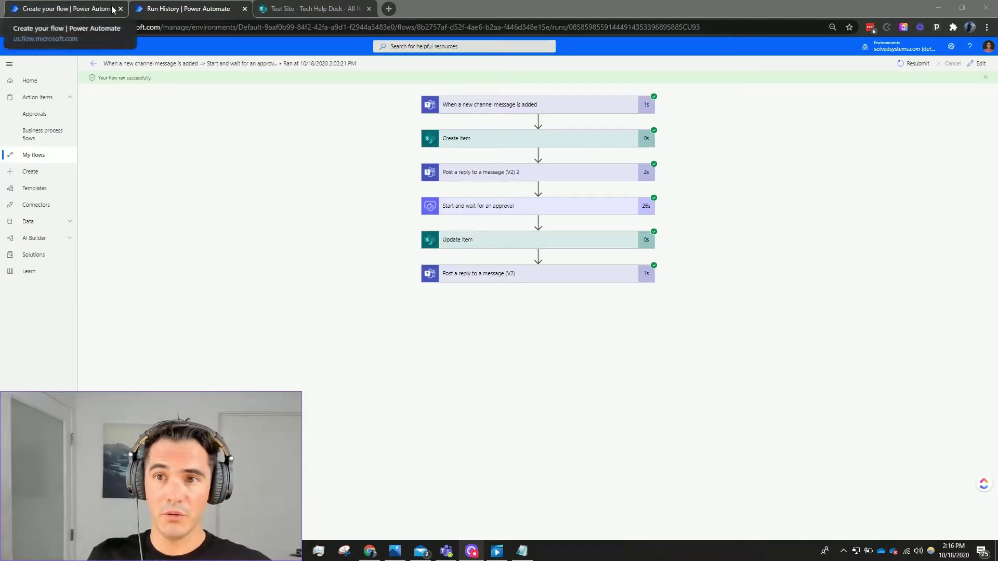
Discard the unsaved new flow and switch to the SharePoint Tech Help Desk list
click(88, 10)
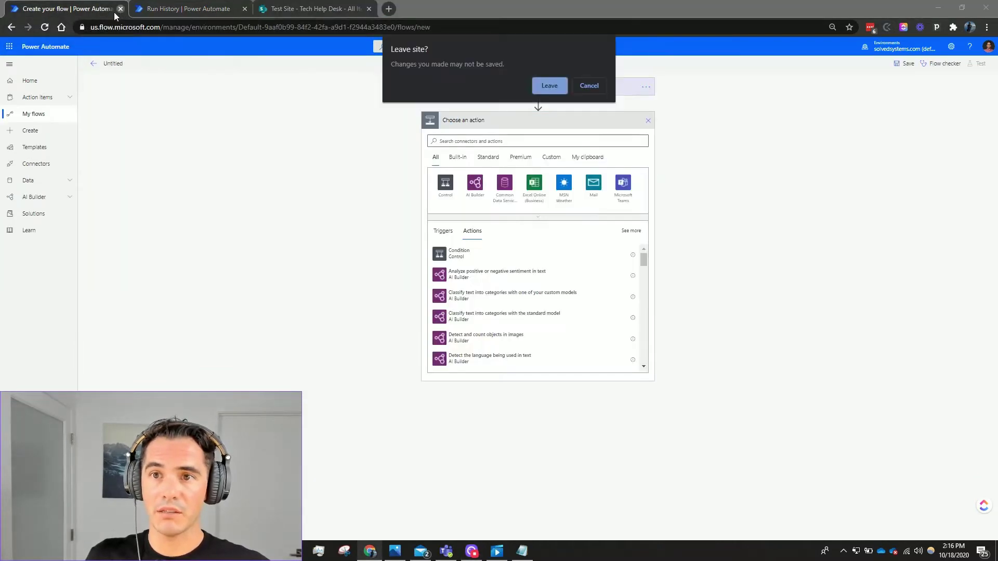
click(546, 86)
click(156, 9)
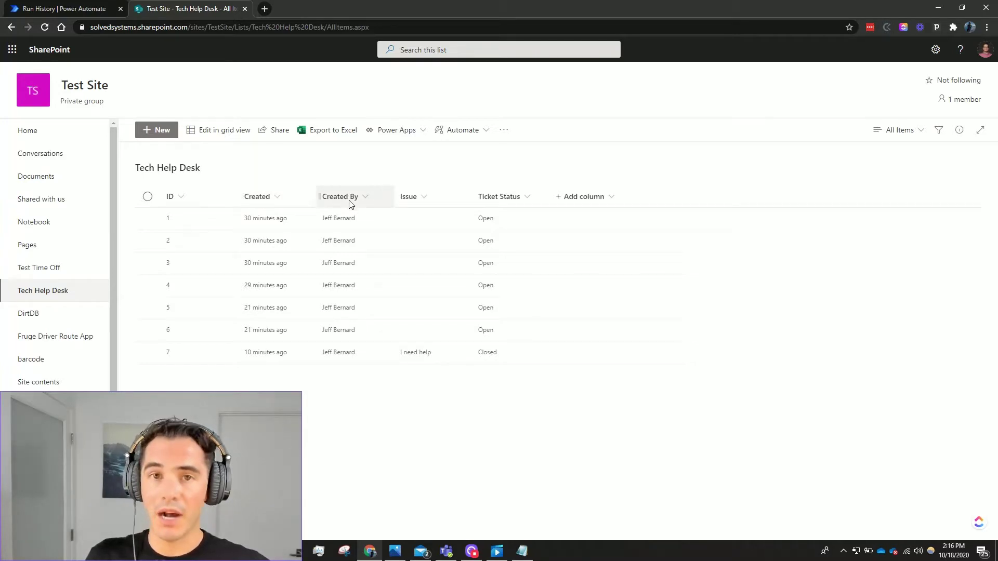
Inspect the Issue column's settings without changing them, then return to the flow's run history
click(424, 198)
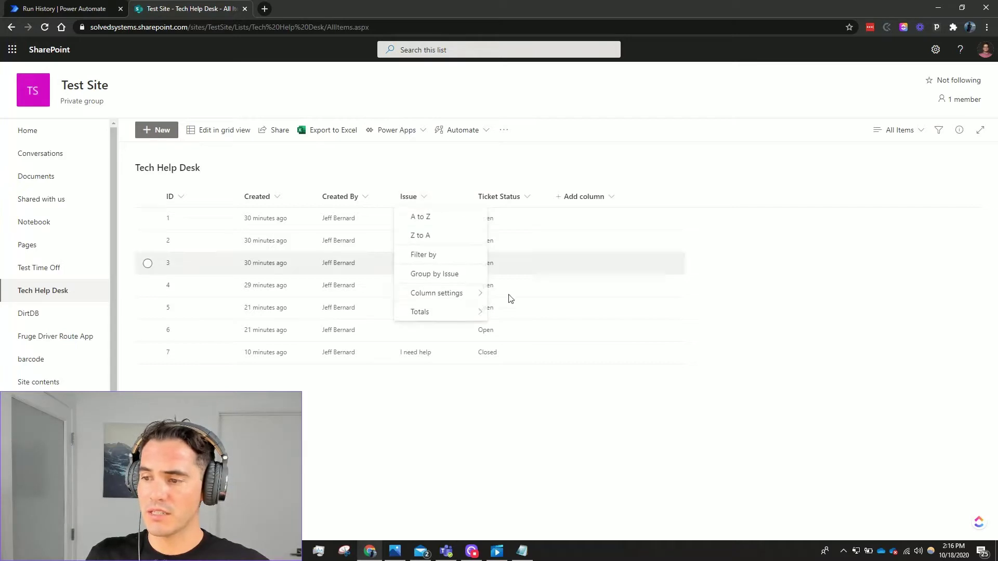
mouse_move(473, 311)
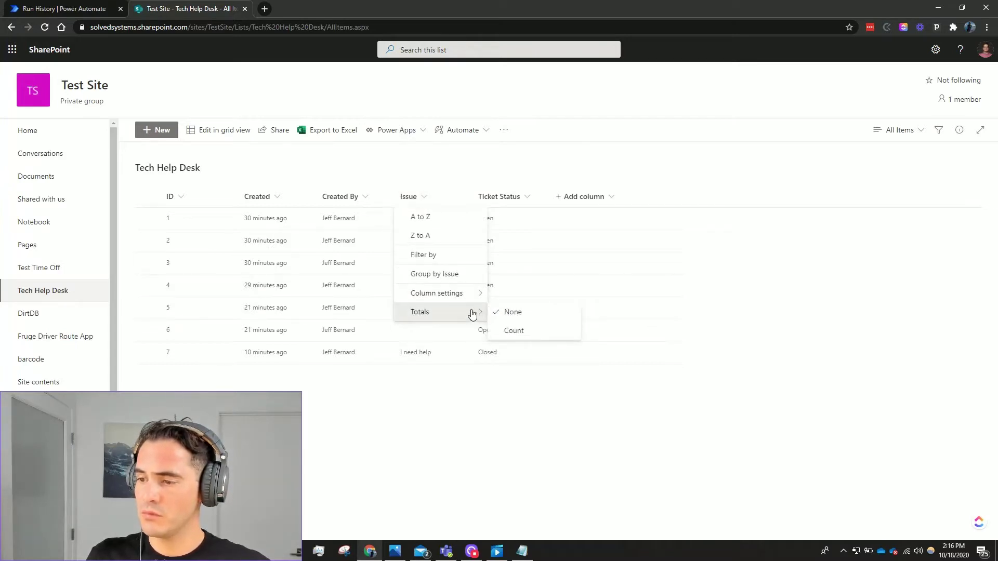
click(494, 292)
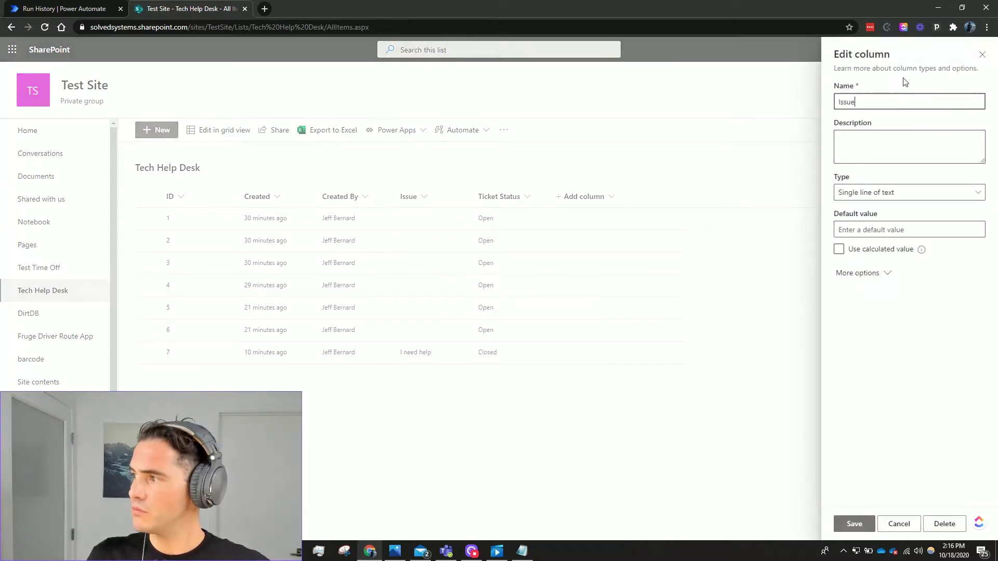
click(982, 54)
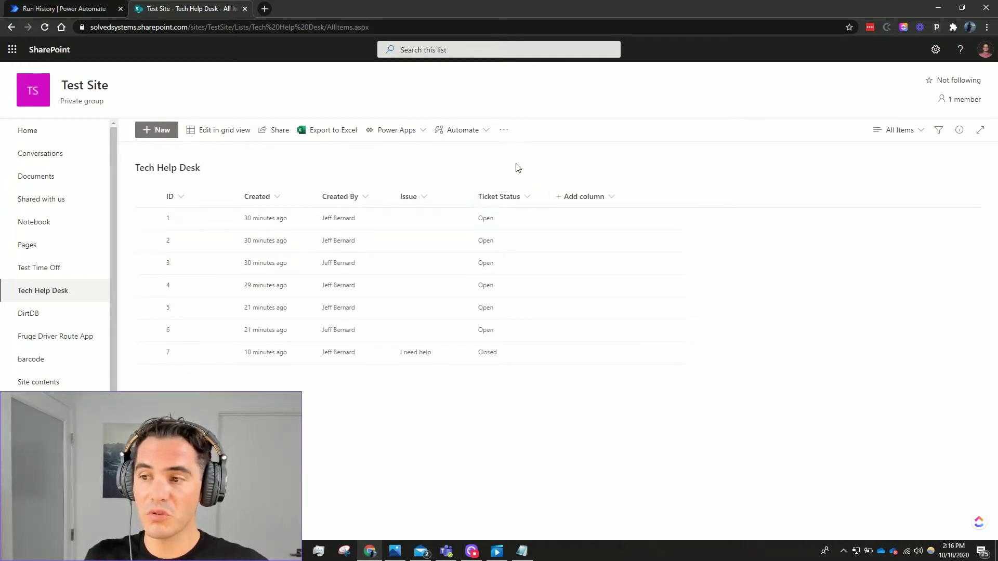
mouse_move(479, 555)
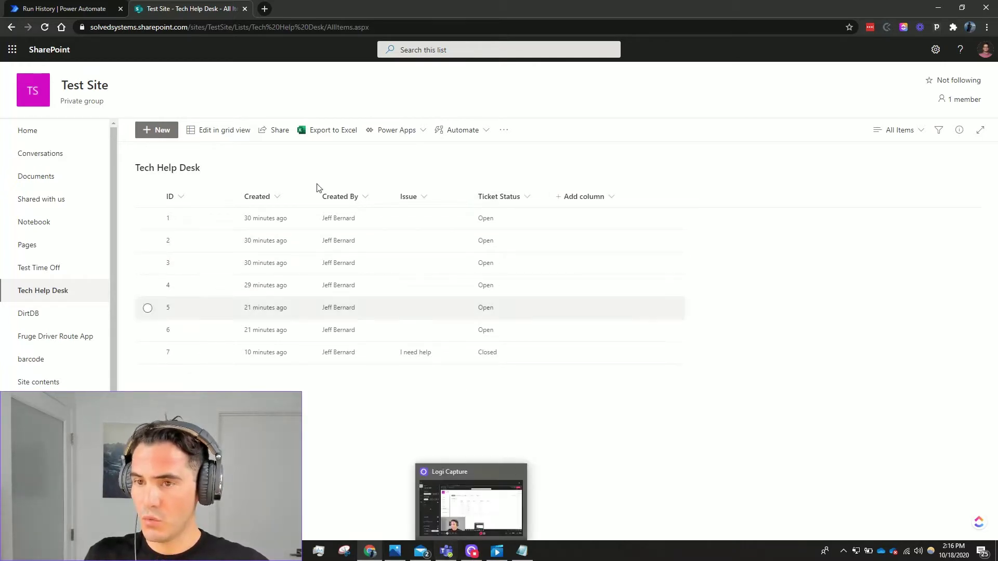
click(70, 9)
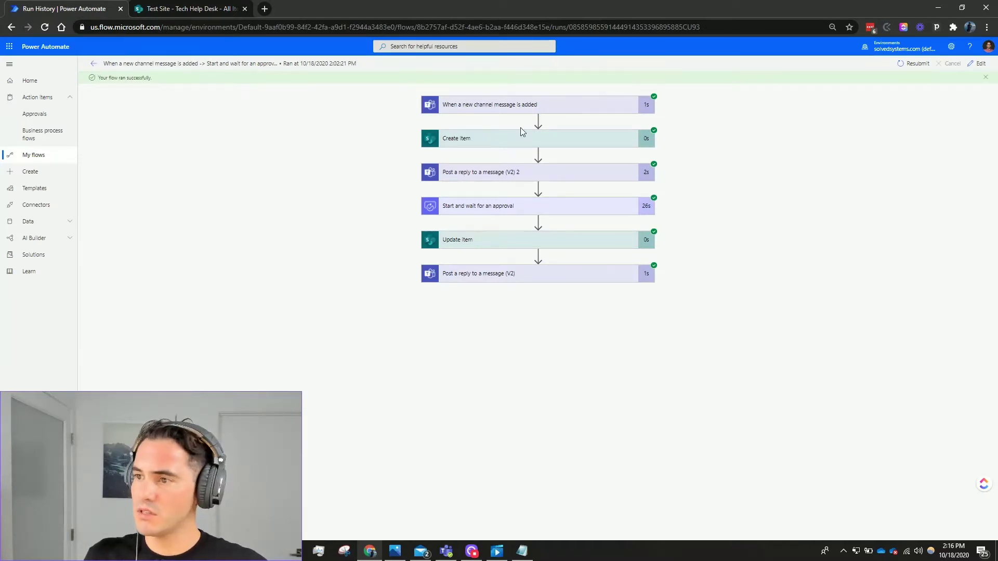
Review the trigger and the Create item inputs and outputs in the successful run
click(518, 107)
click(517, 107)
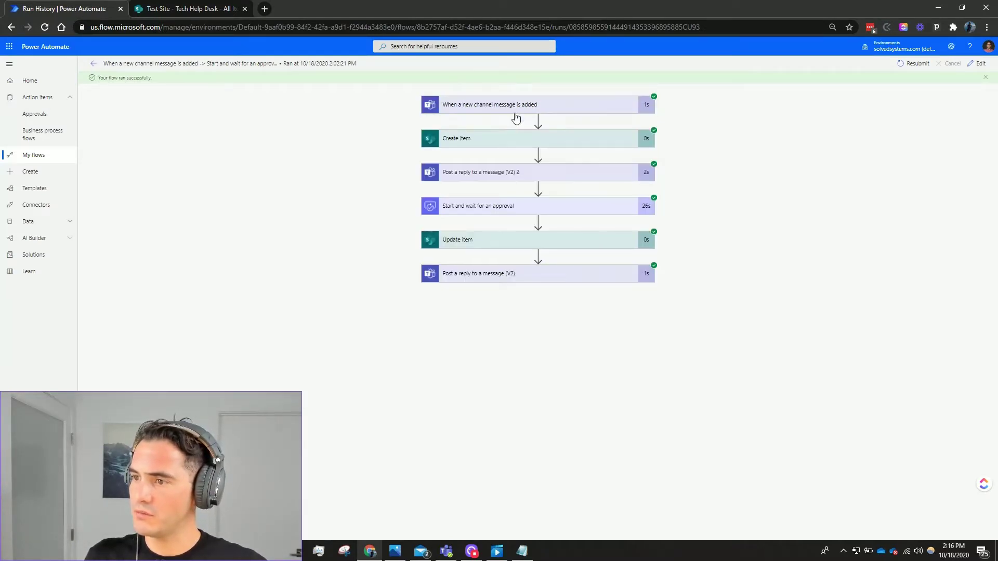
click(512, 140)
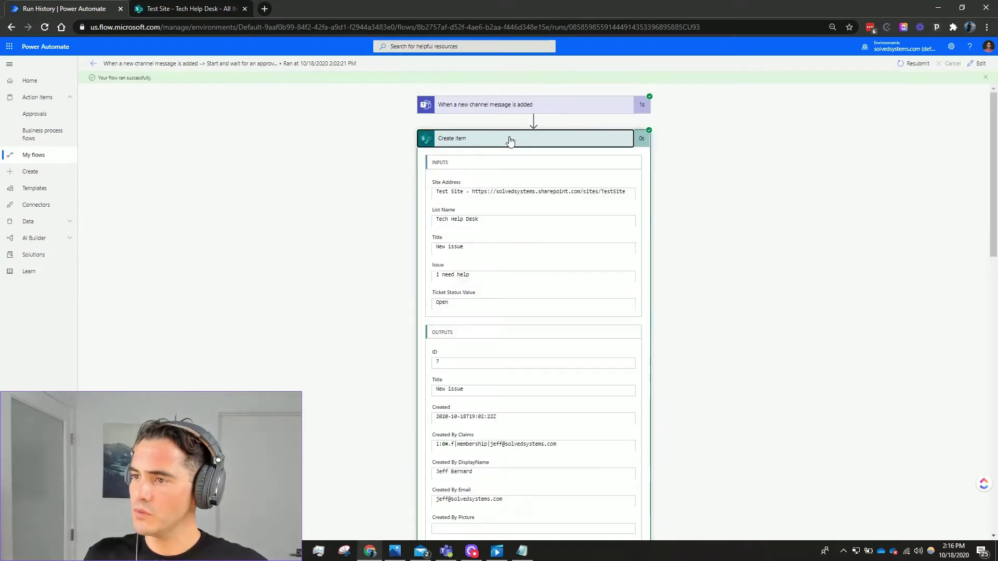
Turn off the existing help desk flow and go to My flows
click(91, 64)
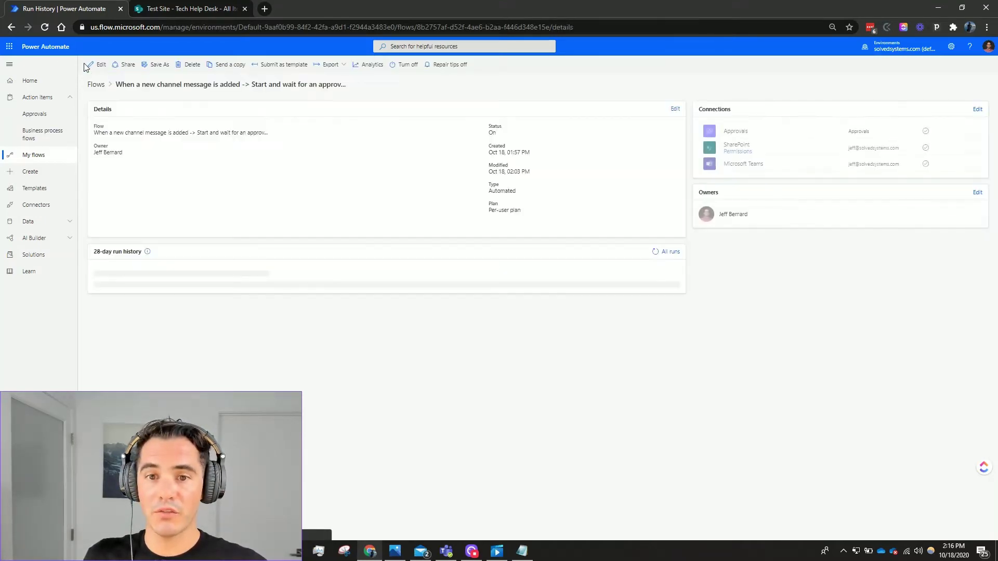
click(404, 65)
click(53, 159)
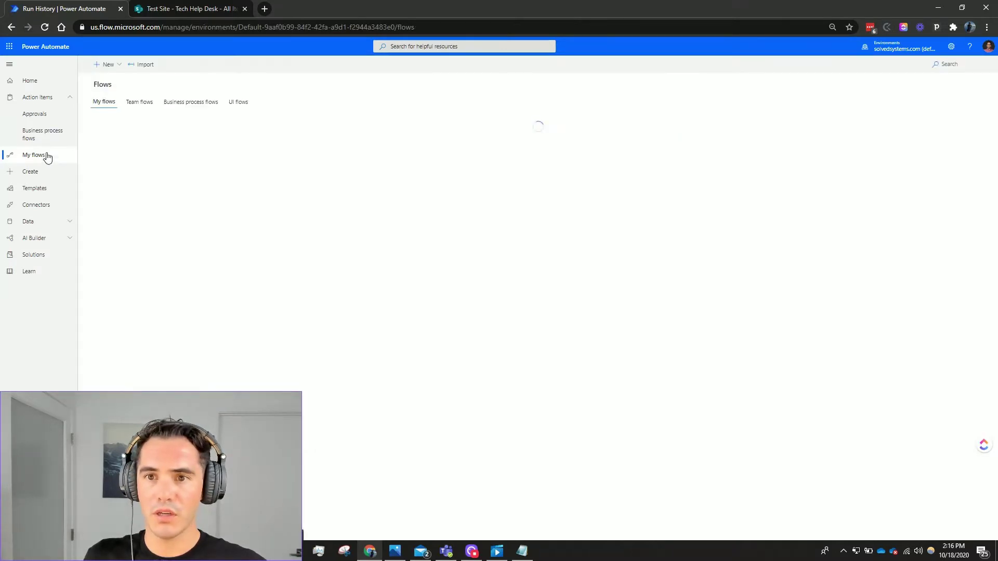
click(109, 64)
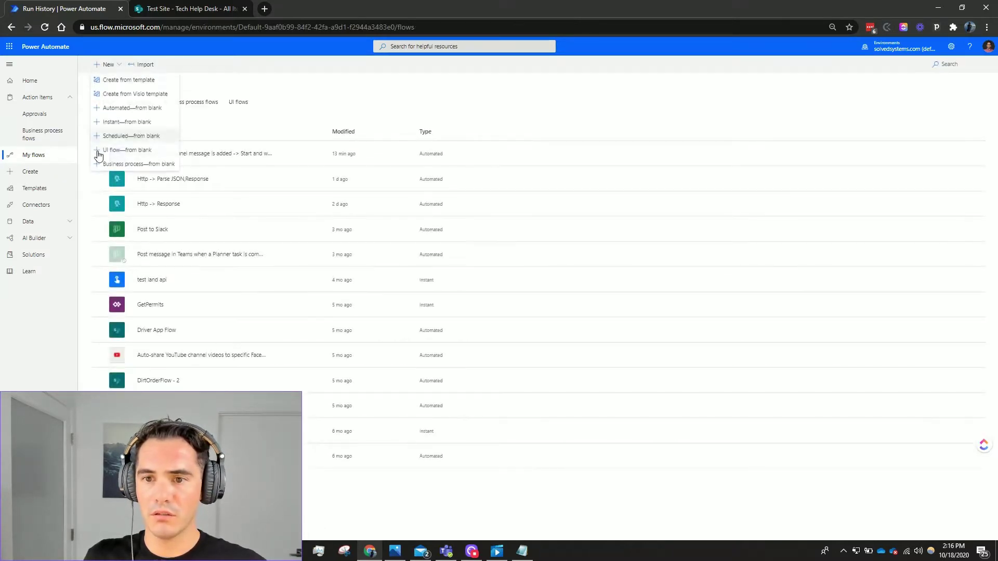
Start a blank instant flow with the Teams trigger 'When a new channel message is added', replacing a mistaken mention trigger
click(125, 122)
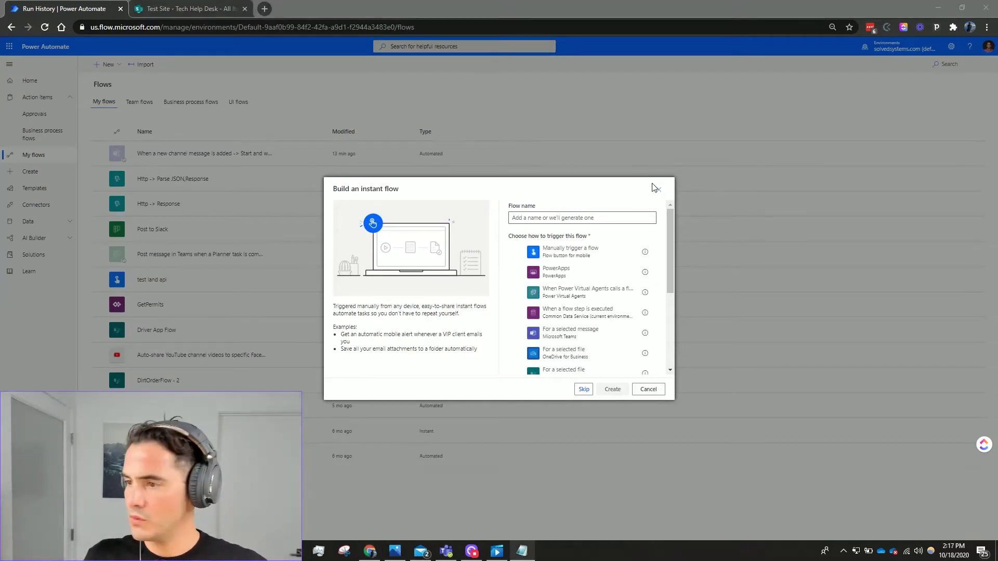
click(584, 391)
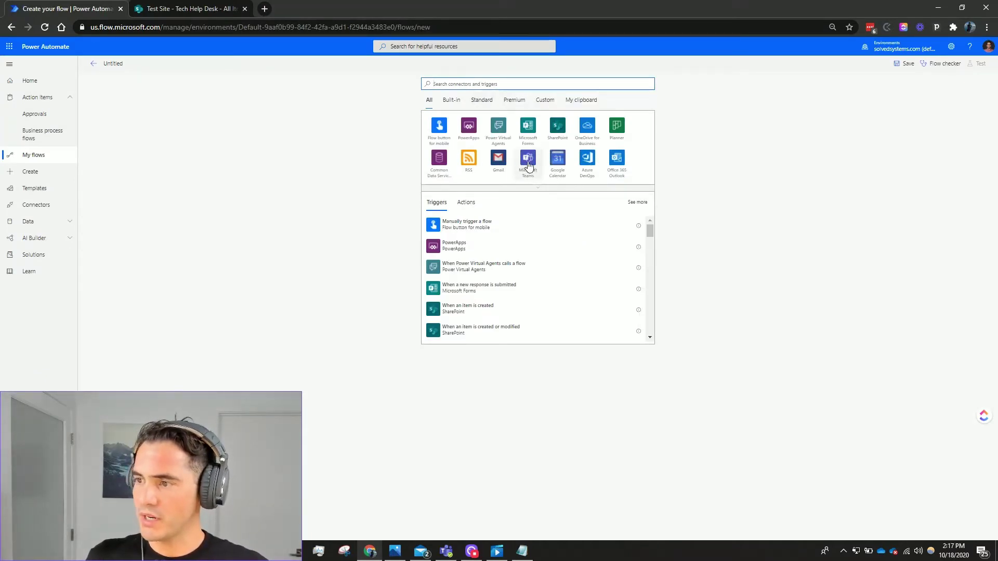
click(528, 162)
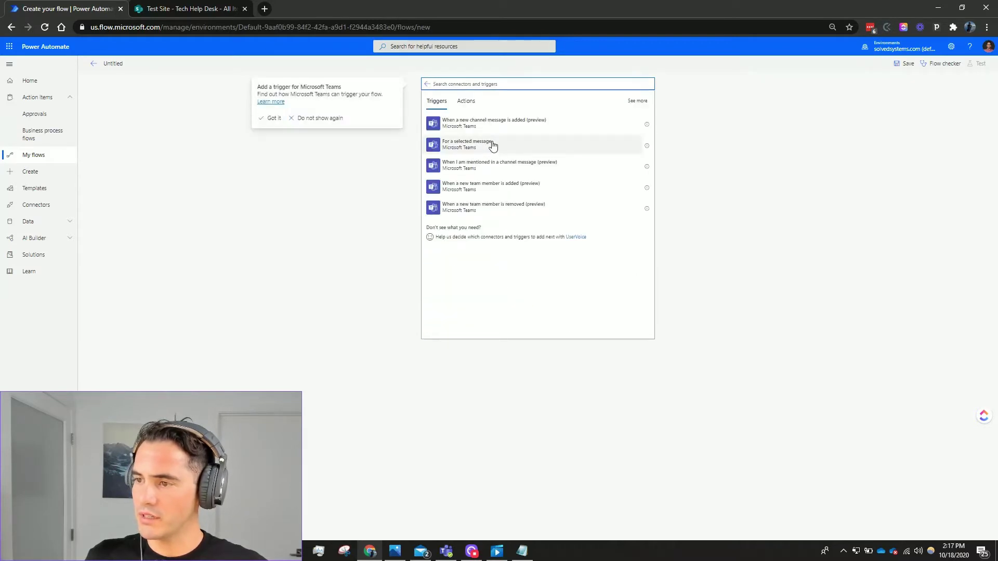
click(456, 170)
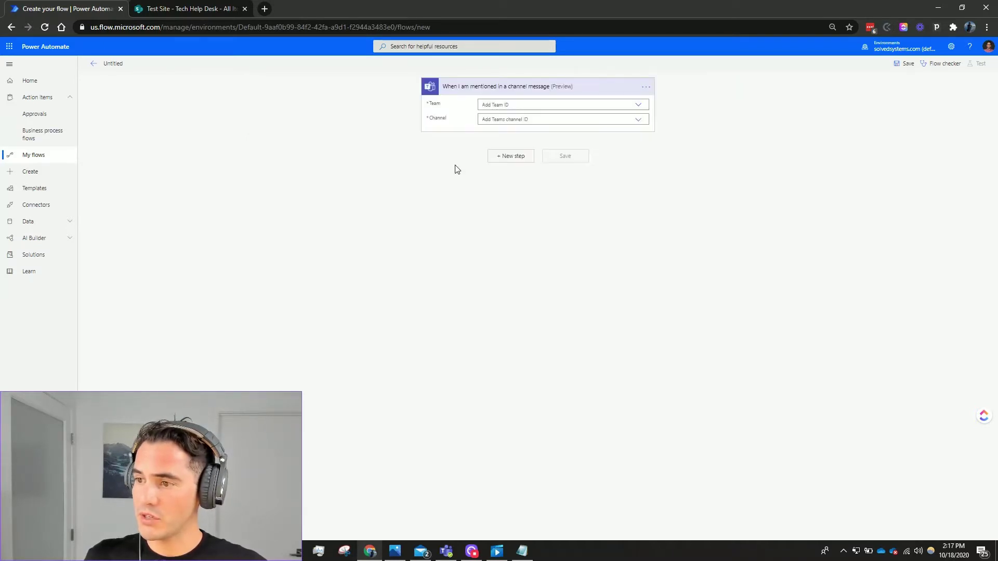
click(646, 87)
click(676, 183)
click(504, 305)
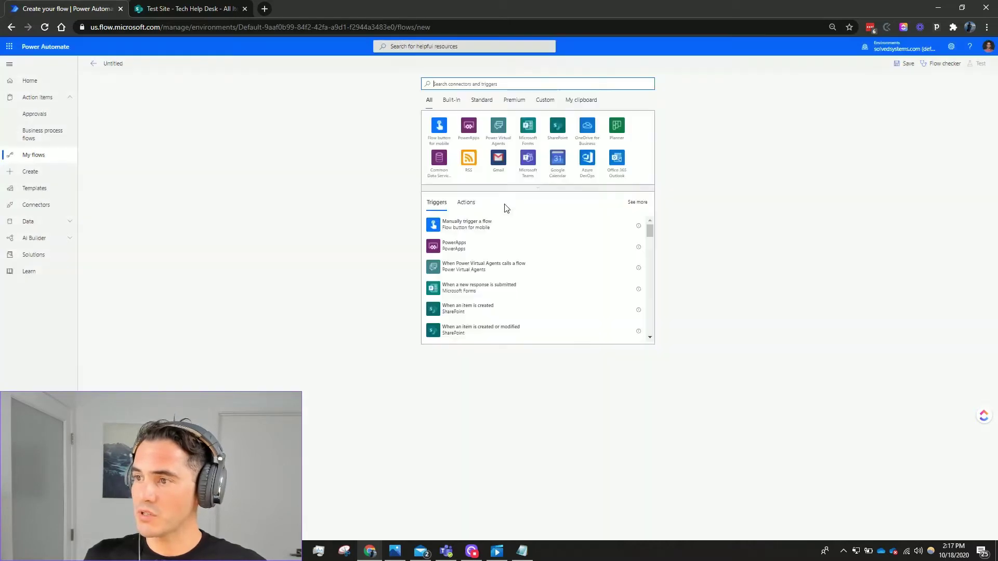
click(534, 159)
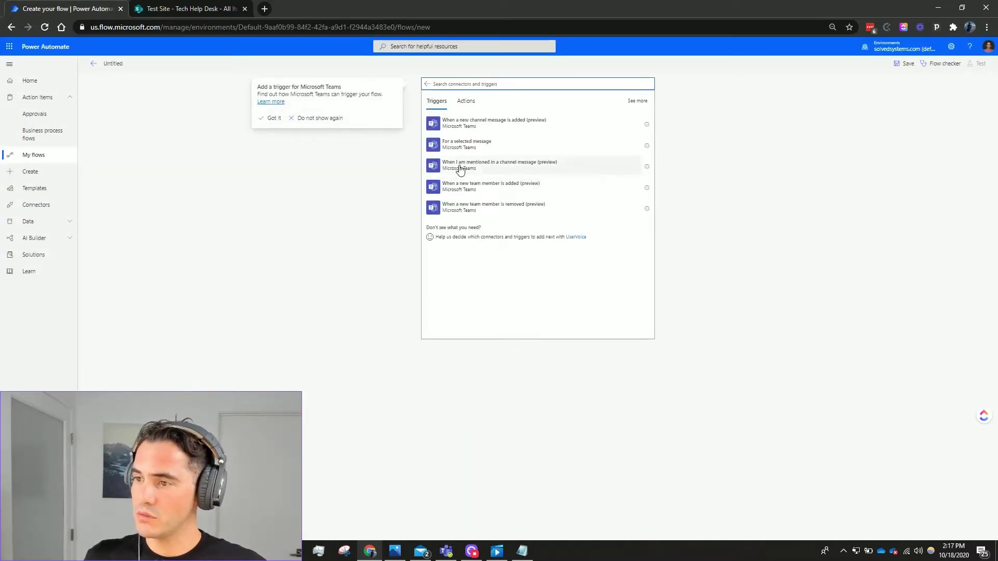
click(470, 124)
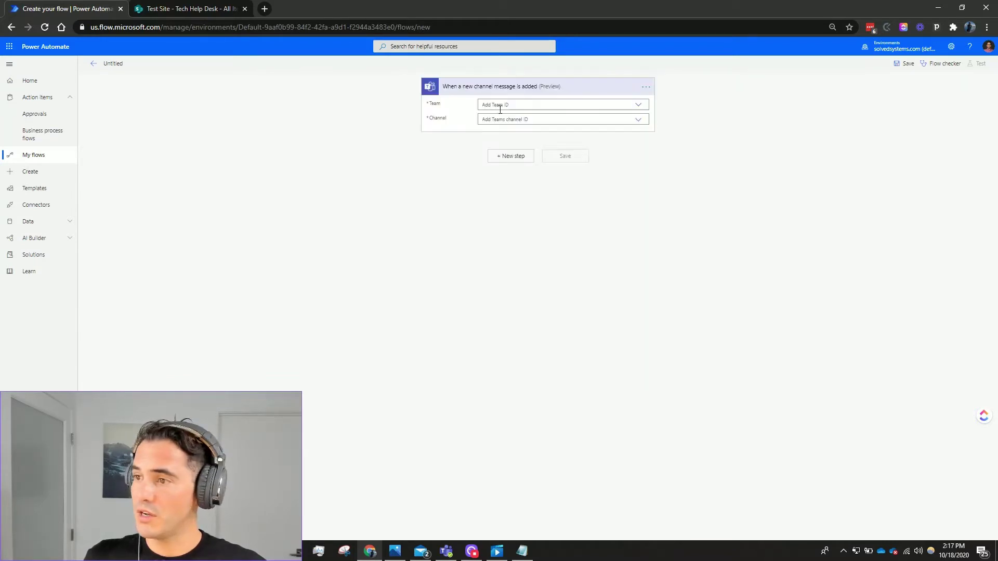
Choose the Youtube Channel team and its General channel in the trigger card
click(506, 105)
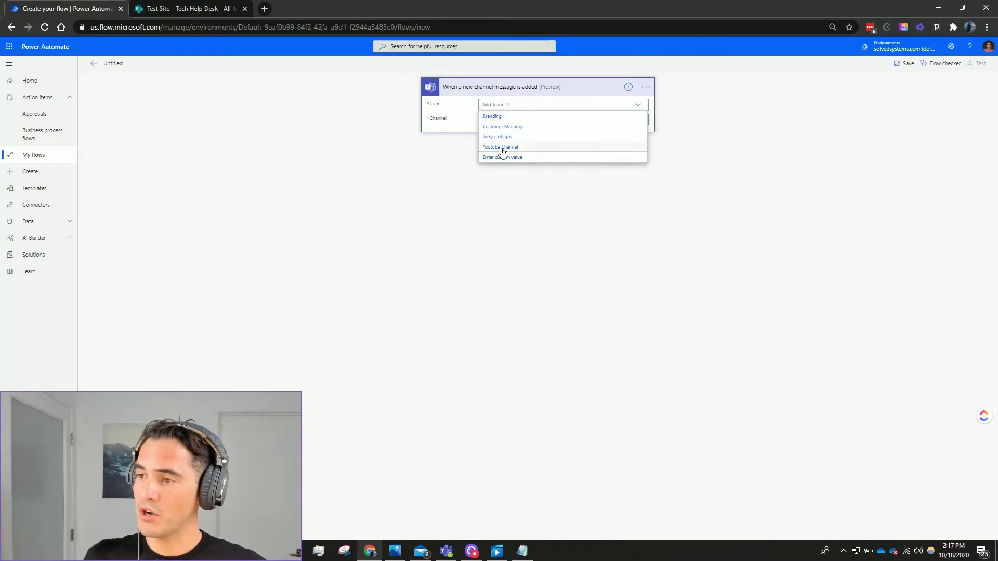
click(502, 148)
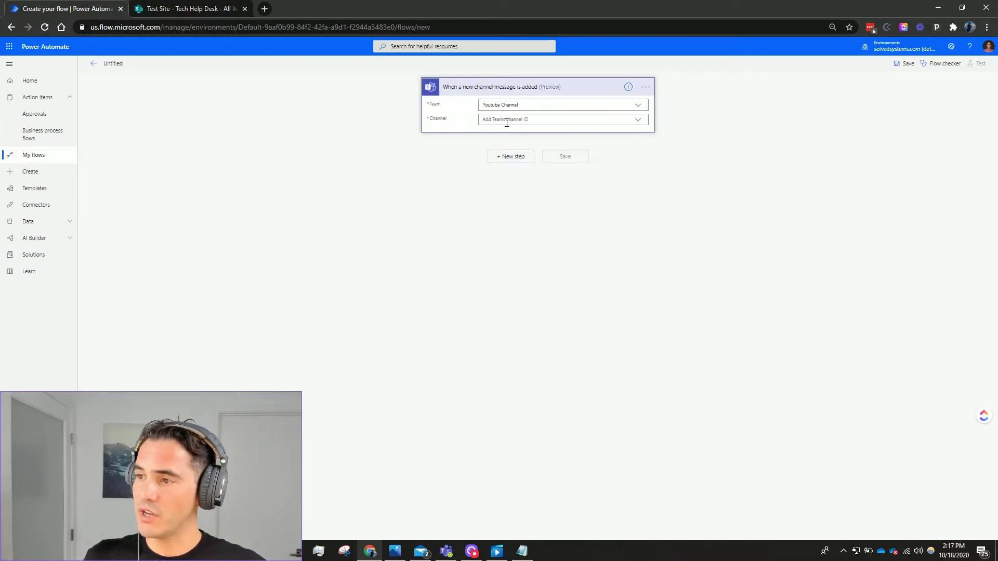
click(507, 121)
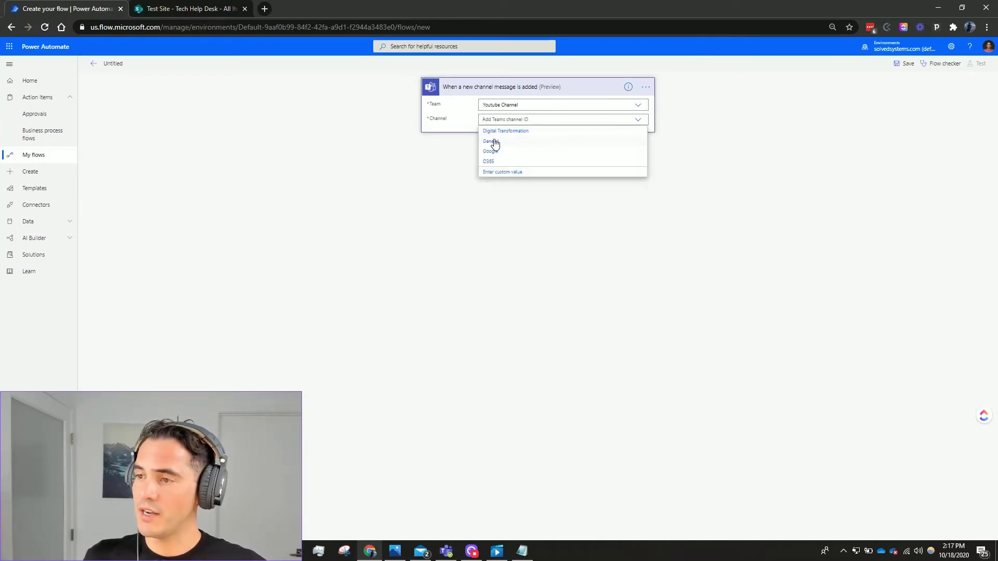
click(493, 141)
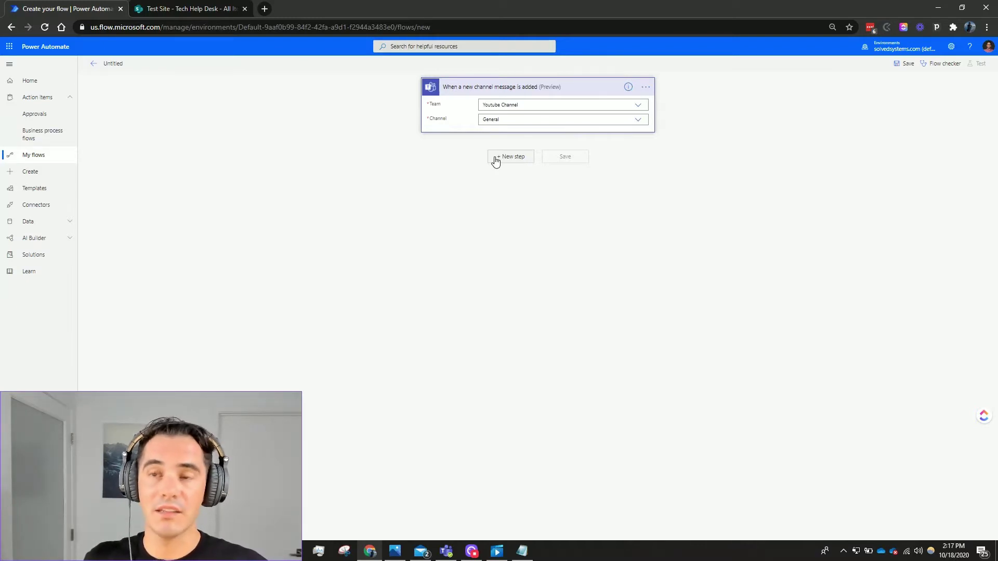
Add a SharePoint Create item action after the trigger
click(495, 161)
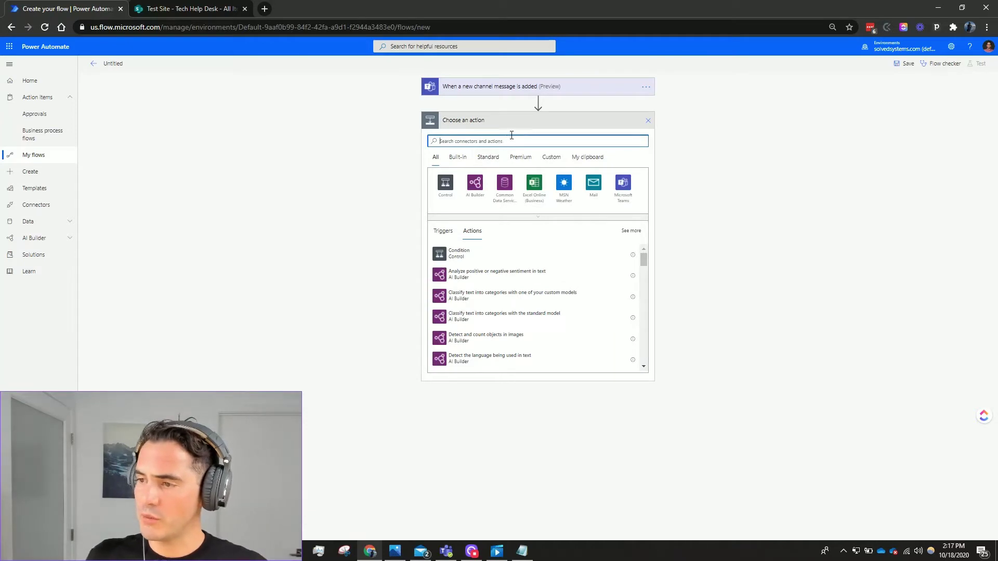
text(share)
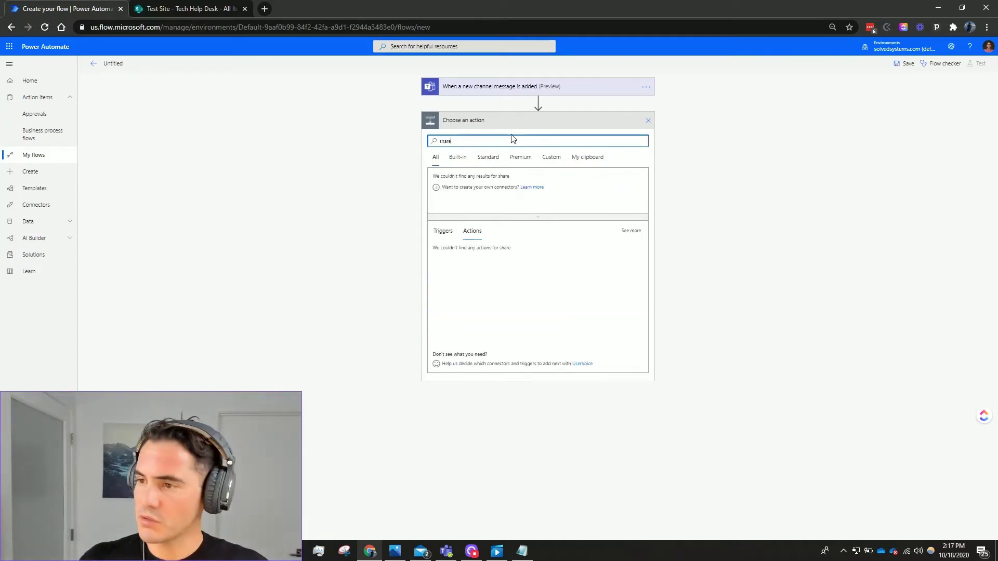
click(503, 179)
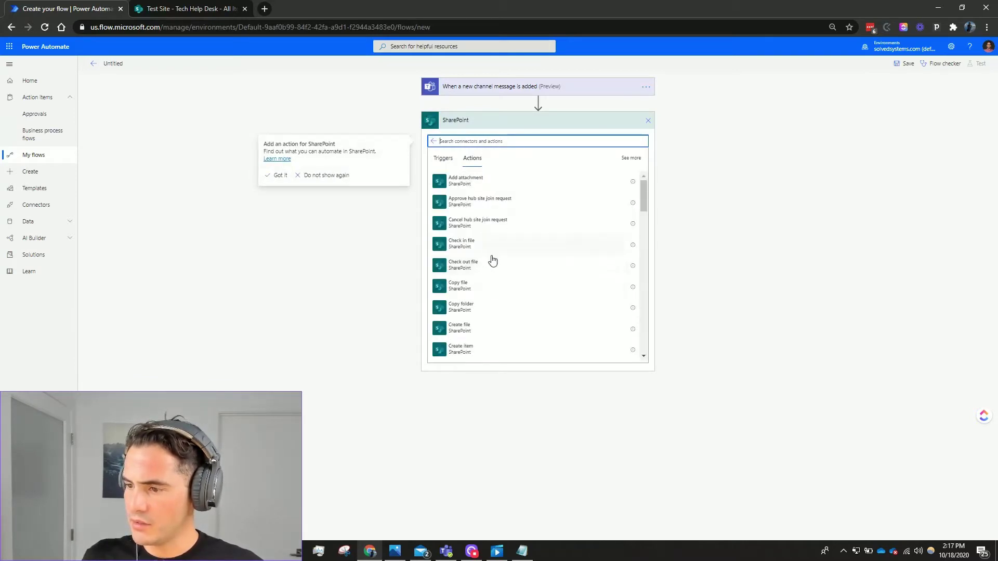
scroll(489, 281, down, 4)
scroll(475, 270, up, 3)
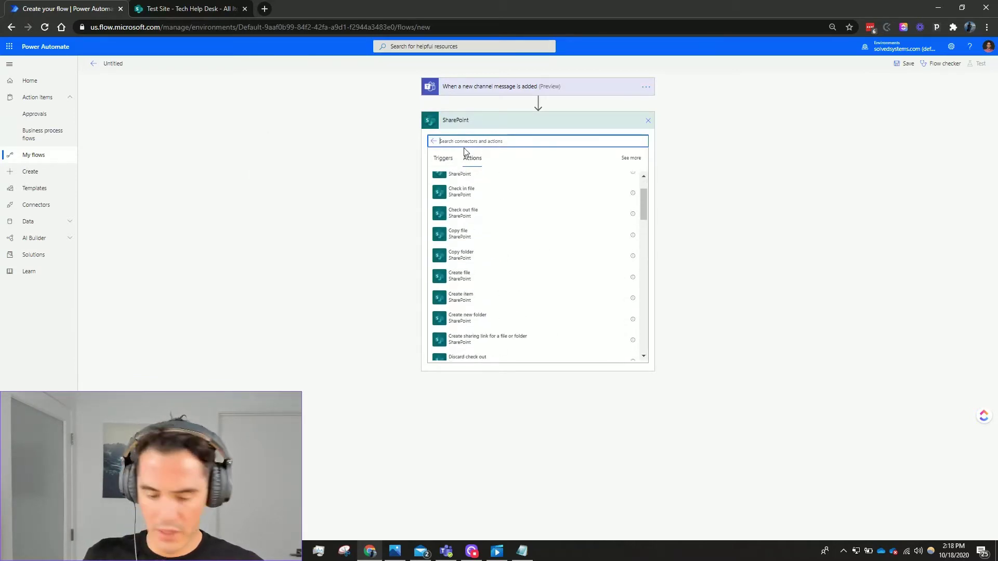
text(create)
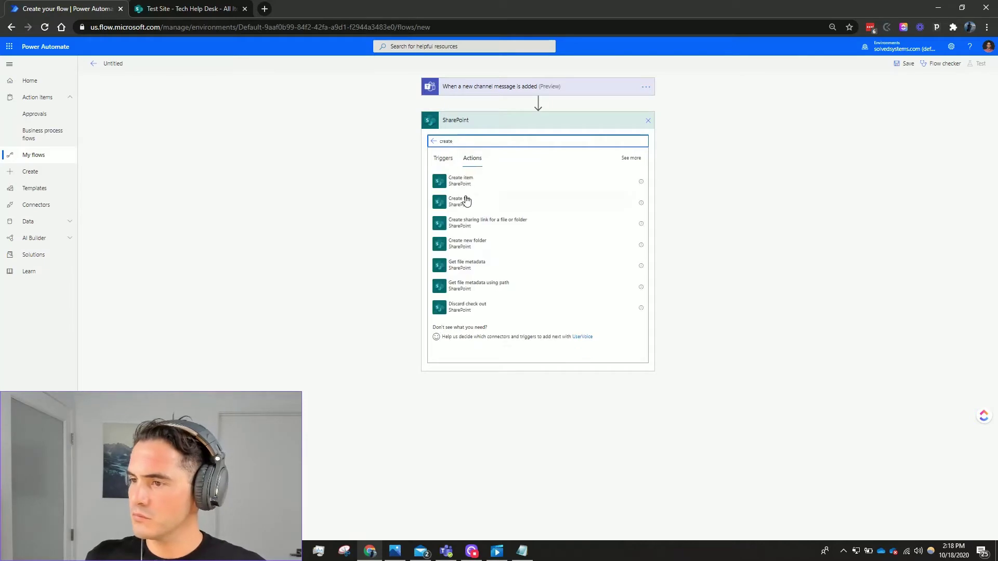
click(486, 177)
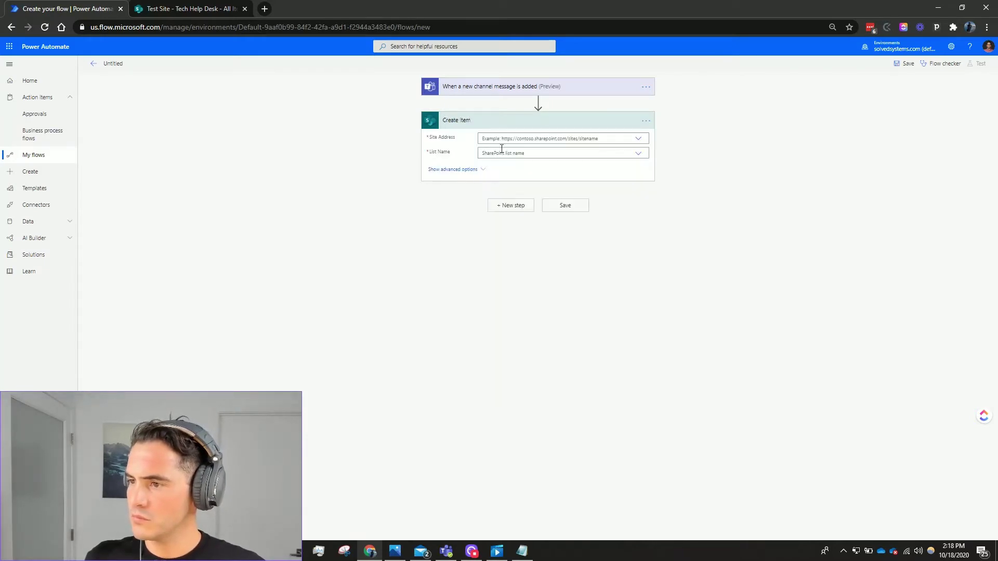
Point Create item at Test Site and the Tech Help Desk list
click(518, 139)
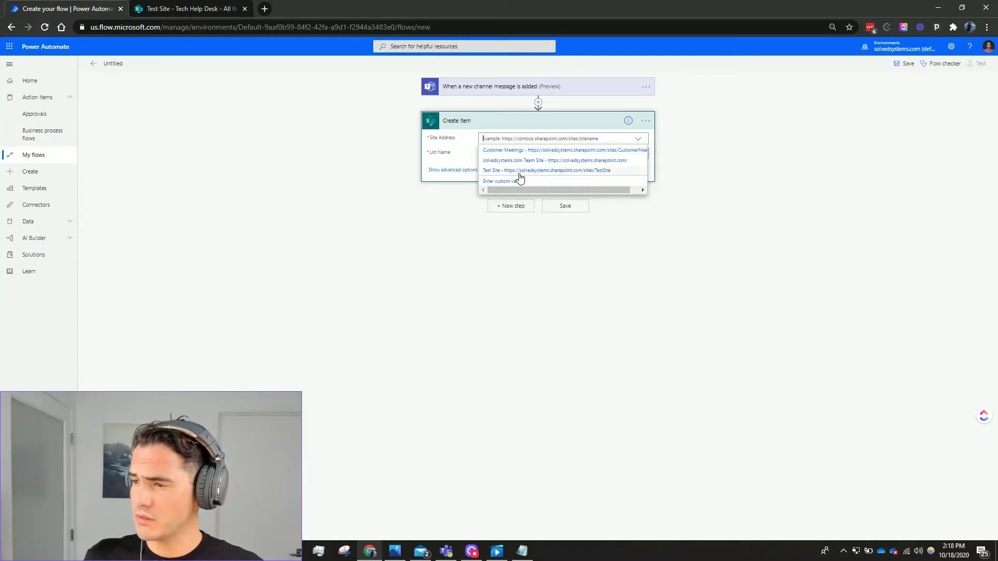
click(520, 171)
click(523, 153)
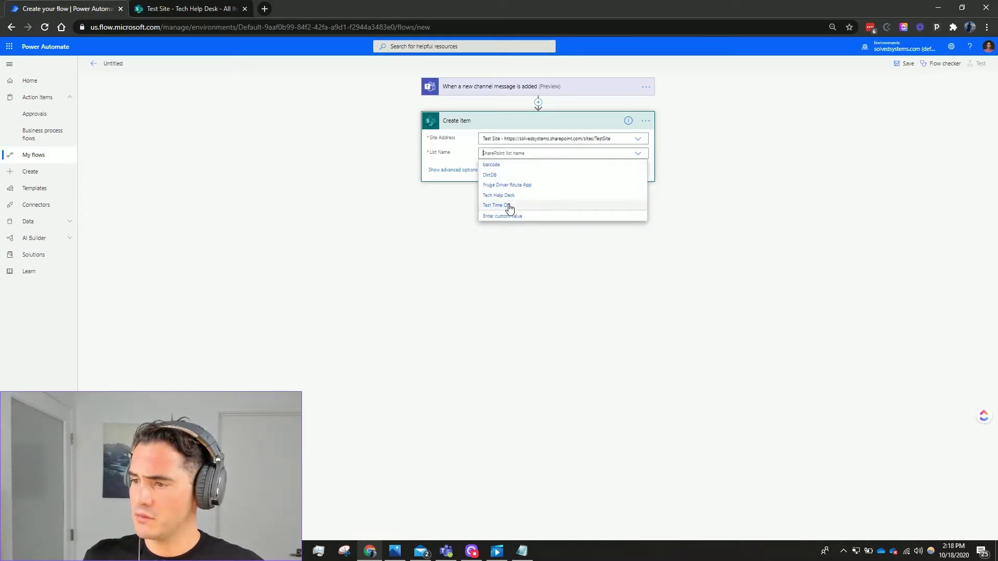
click(508, 196)
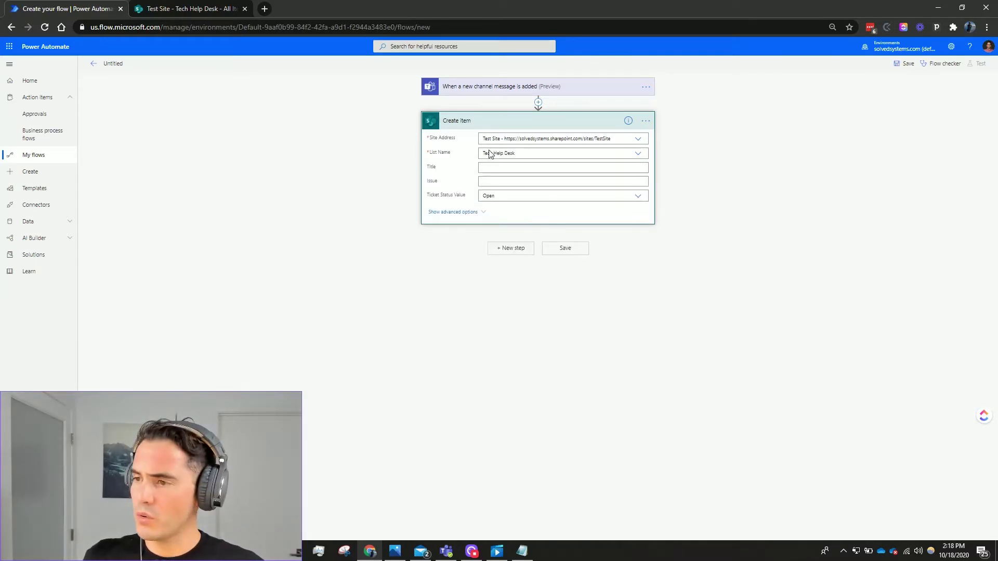
Fill Issue with the message's Message body content and keep Ticket Status Open
click(505, 169)
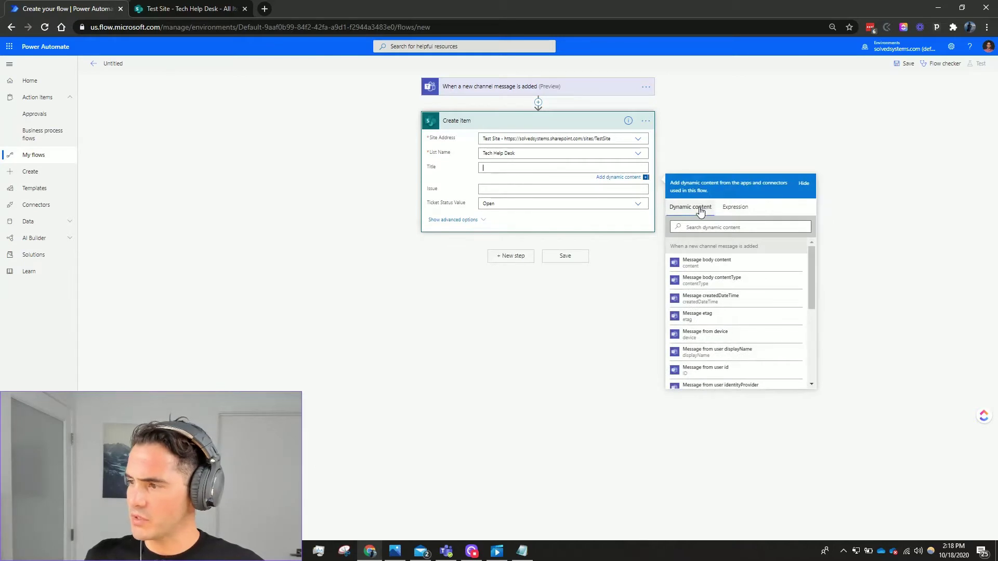
click(696, 226)
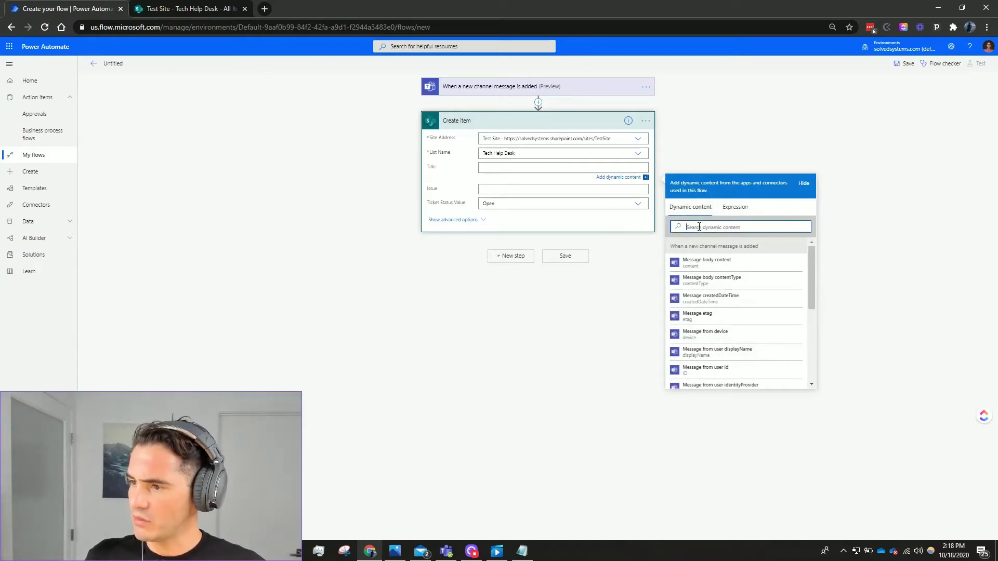
click(536, 190)
click(715, 242)
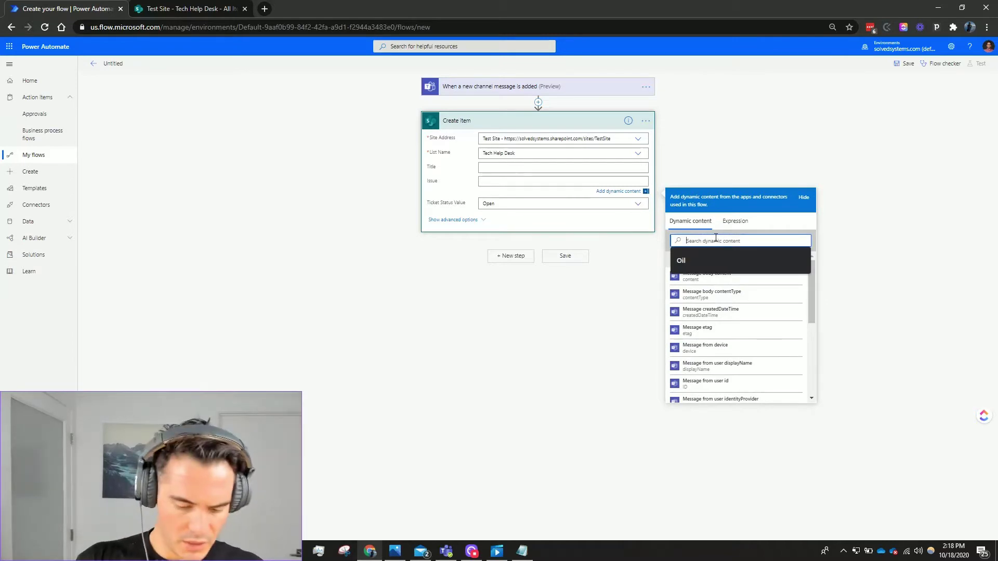
text(s)
key(BackSpace)
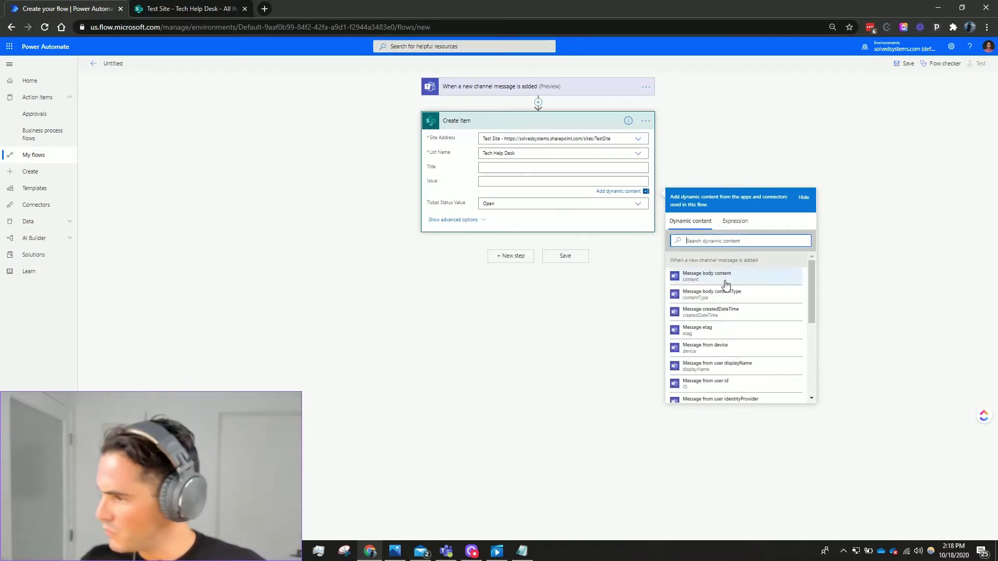
click(748, 281)
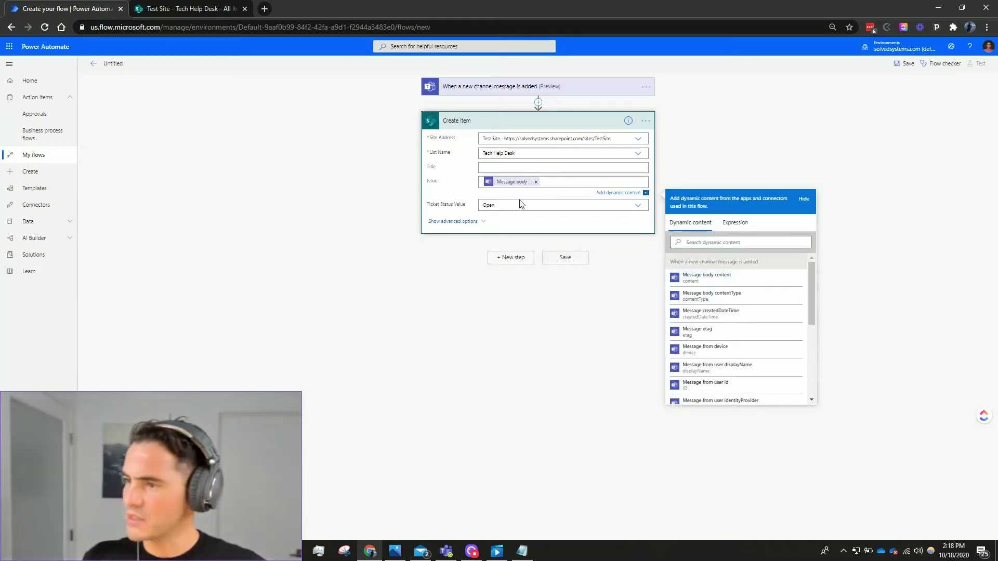
click(542, 205)
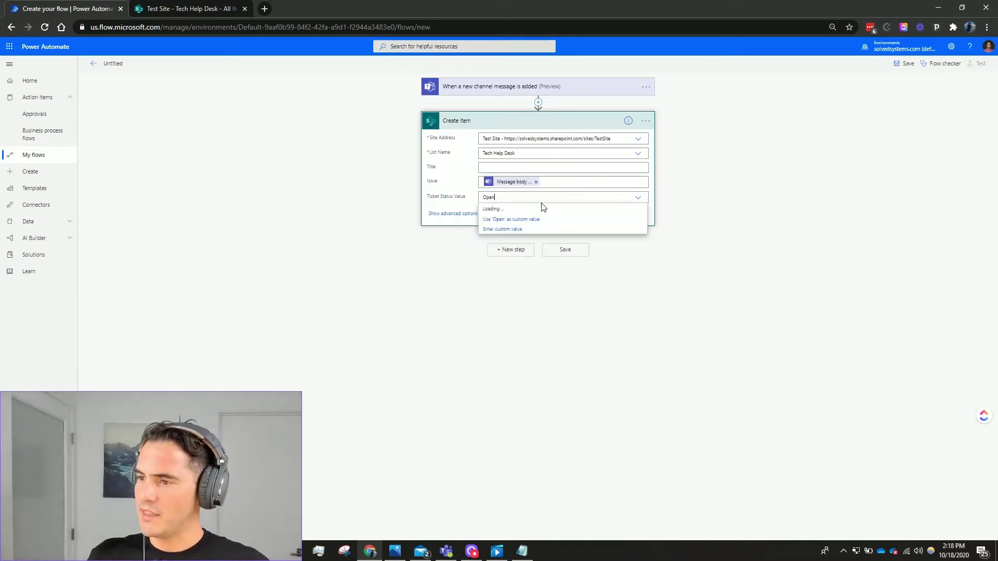
click(717, 201)
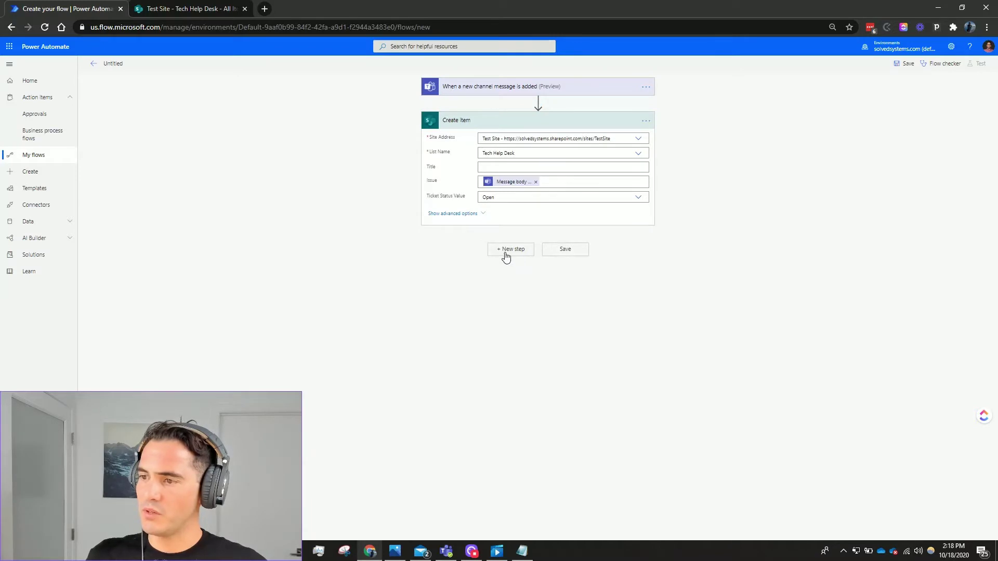
Add a Microsoft Teams 'Post a reply to a message (V2)' step after Create item
click(506, 250)
click(623, 220)
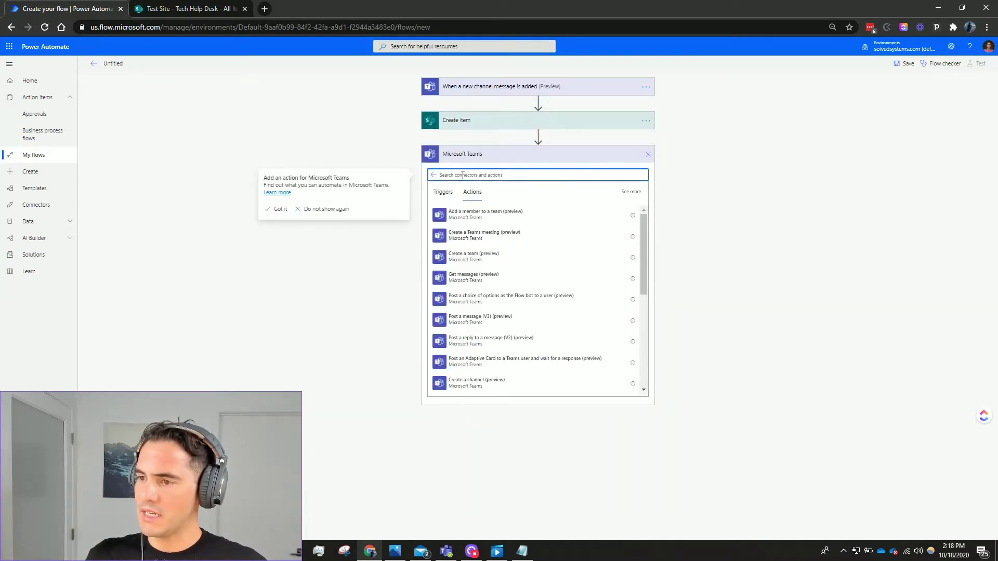
text(p)
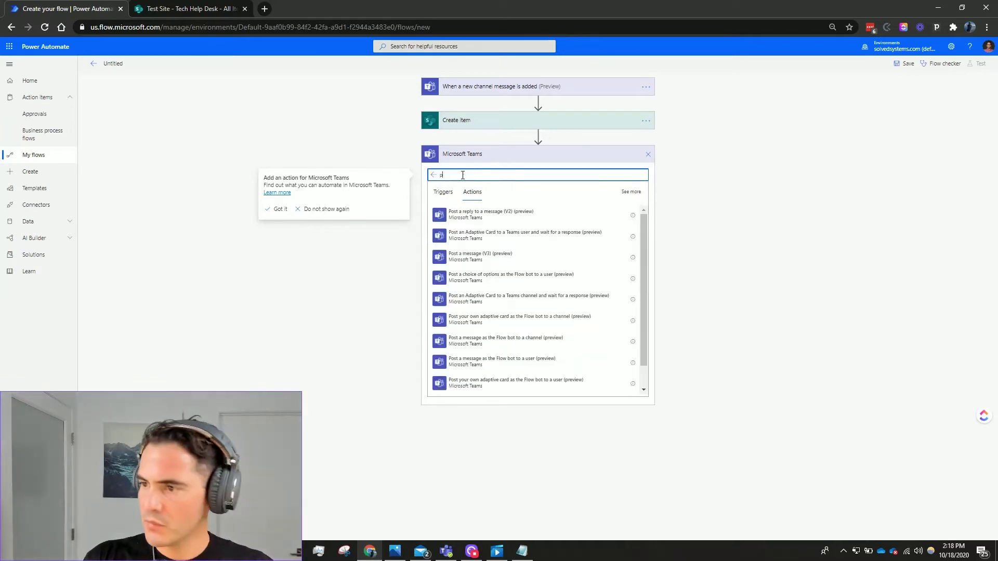
text(ost re)
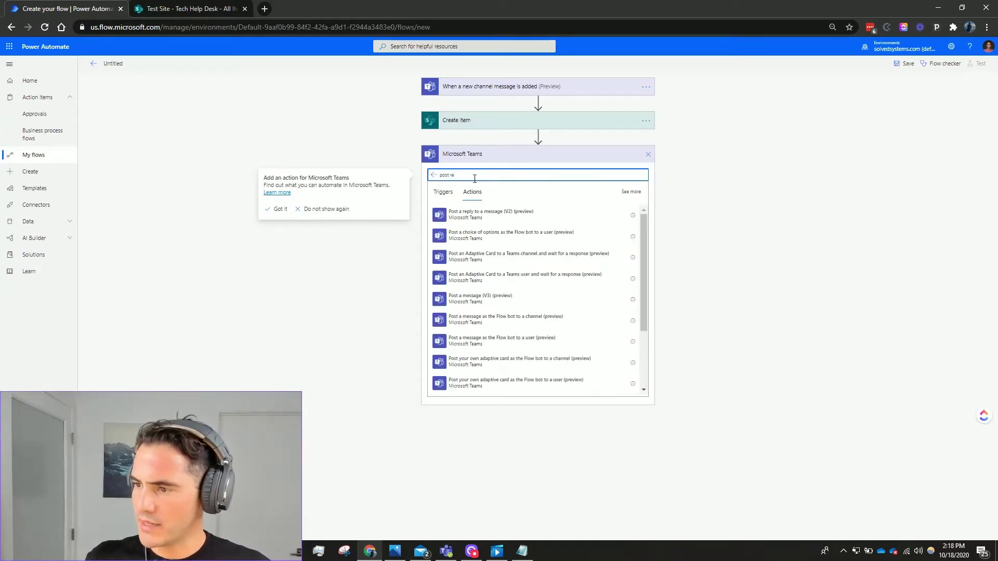
click(481, 214)
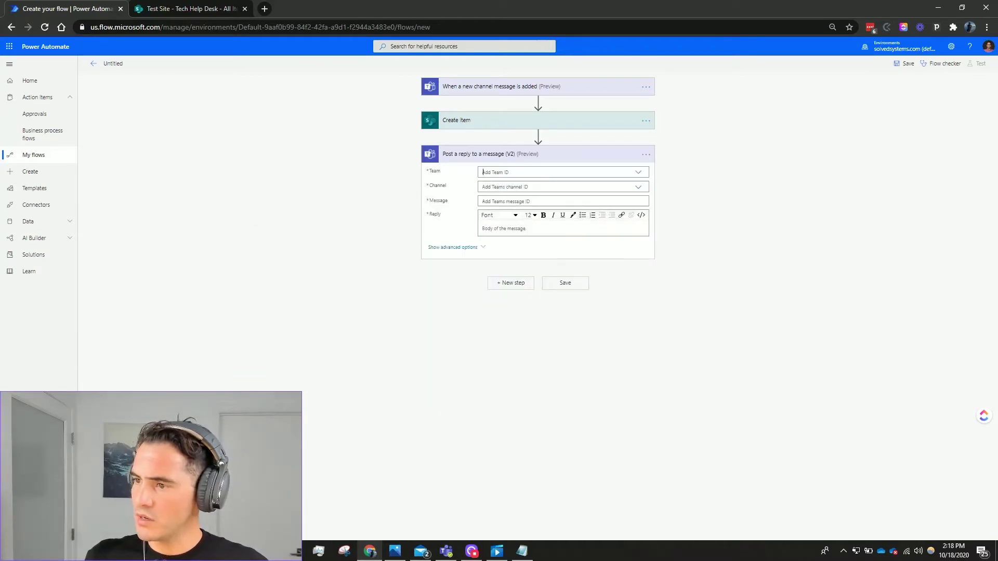
Set the reply's Team to Youtube Channel and Channel to General
click(514, 172)
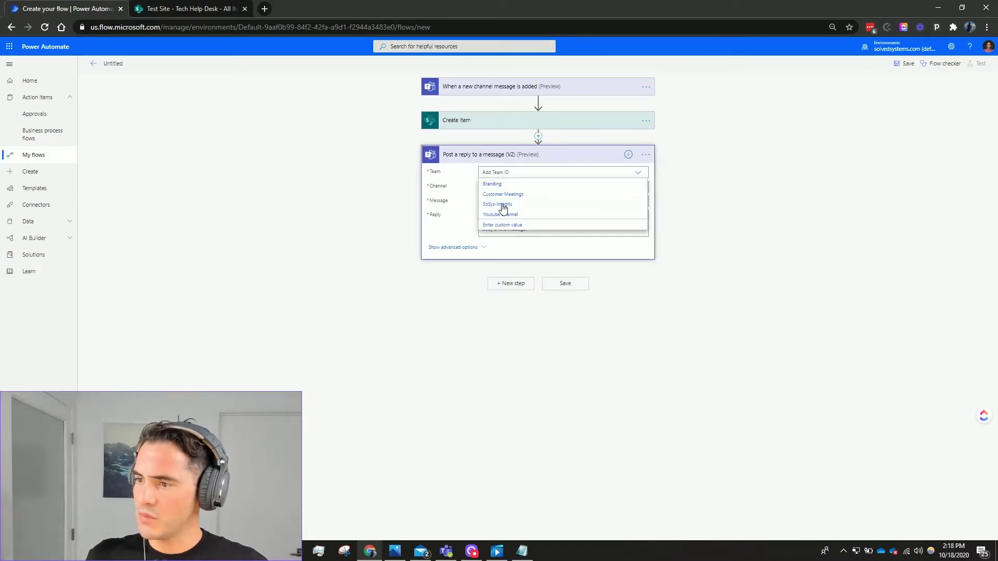
click(506, 215)
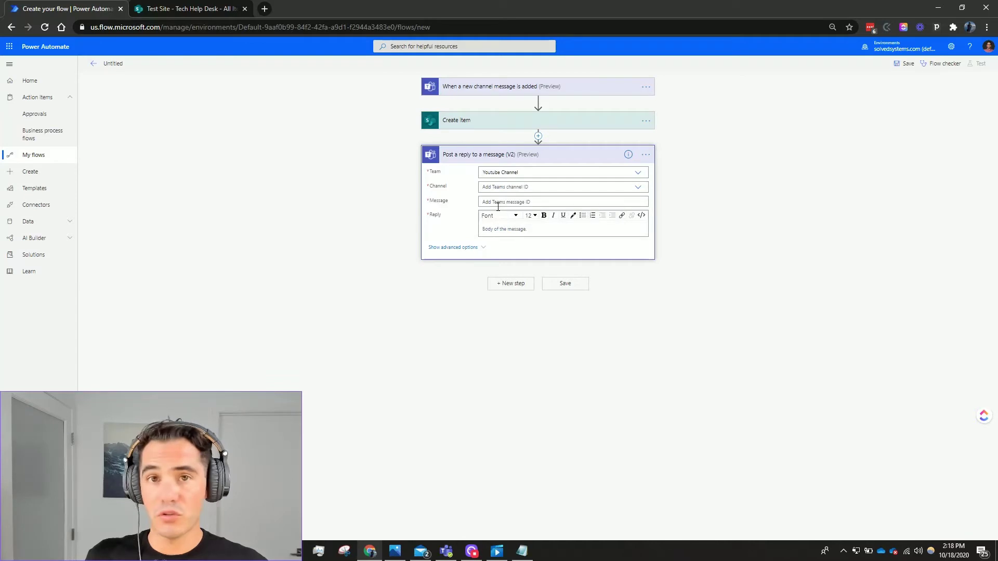
click(518, 188)
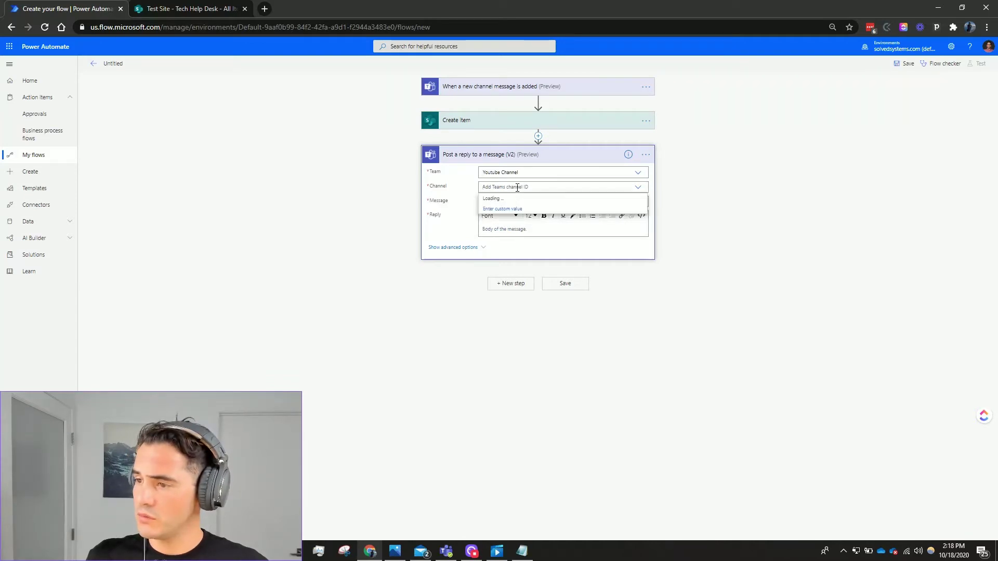
click(502, 211)
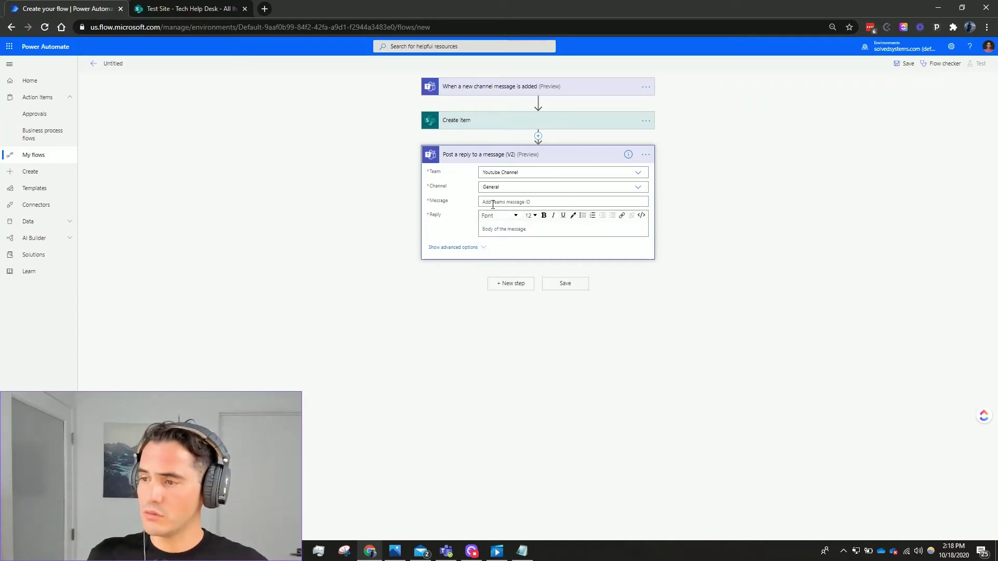
Insert the trigger's Message id dynamic content into the reply step's Message field
click(492, 202)
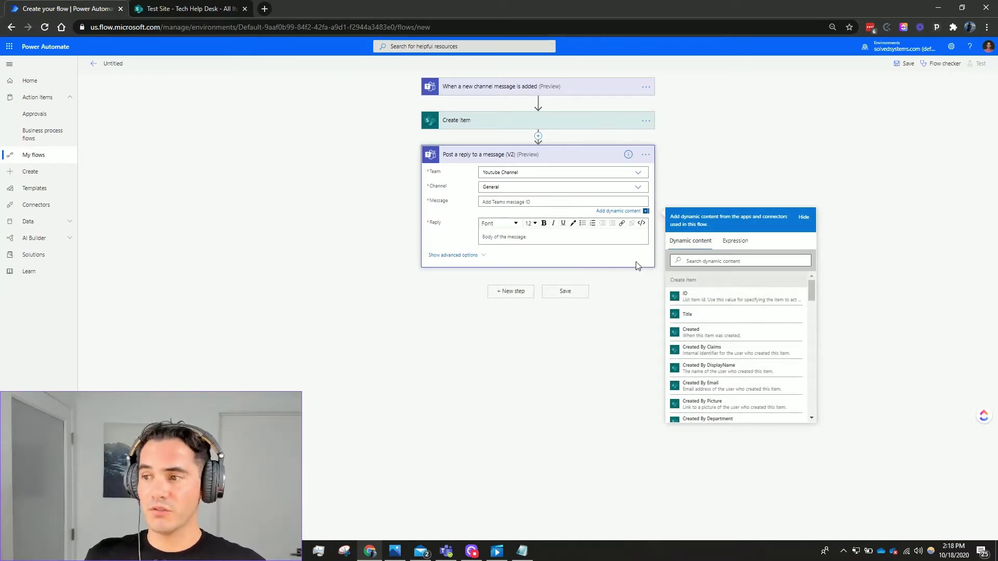
click(711, 260)
text(mes)
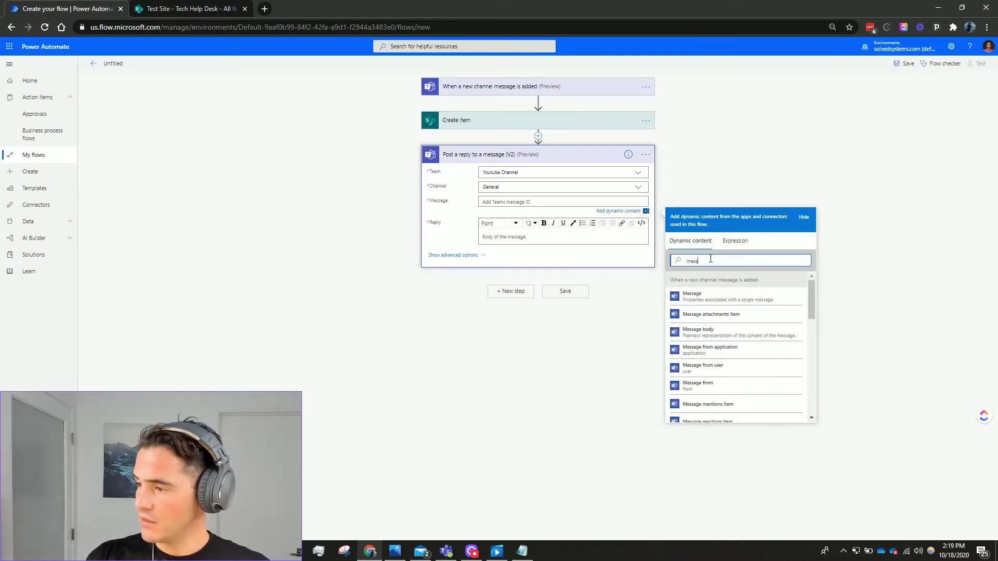
text(s)
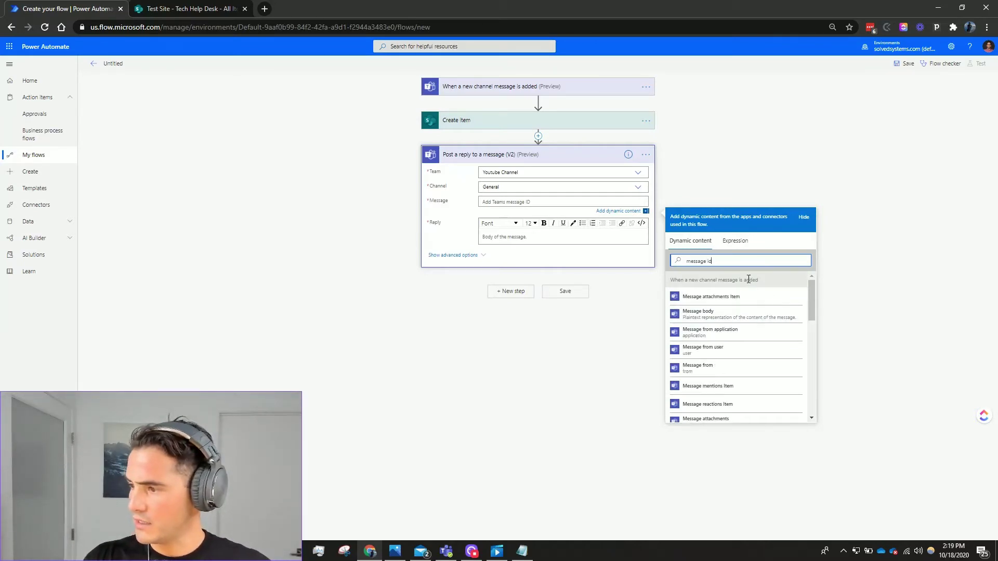
scroll(702, 326, down, 3)
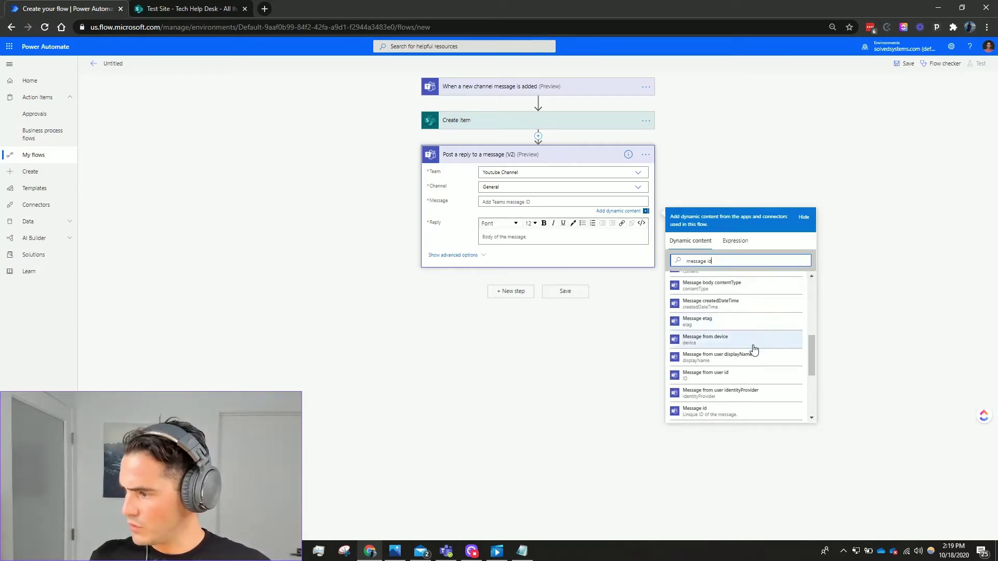
scroll(730, 381, down, 1)
click(734, 363)
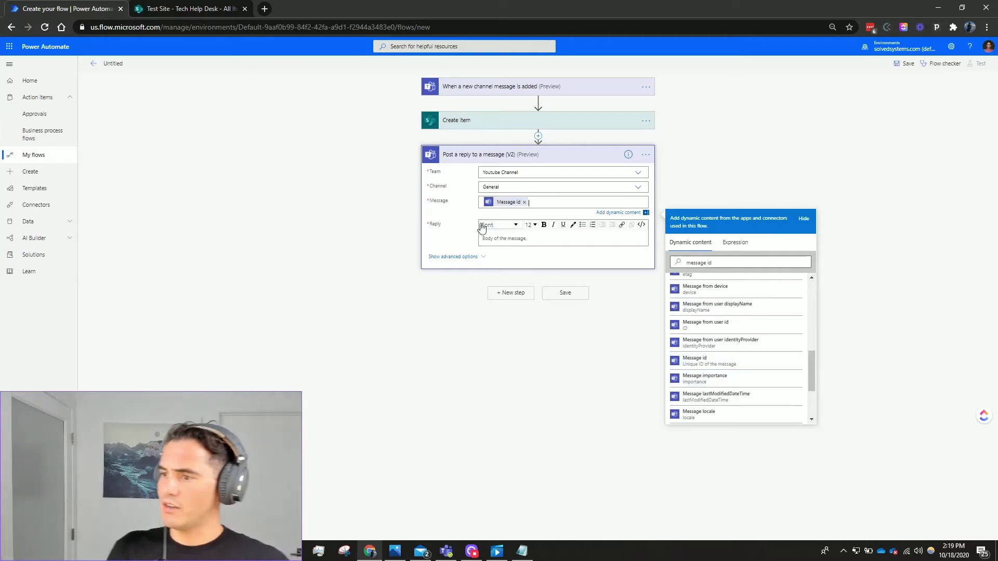
Write 'Ticket #' in the Reply body followed by the Create item ID token
click(498, 237)
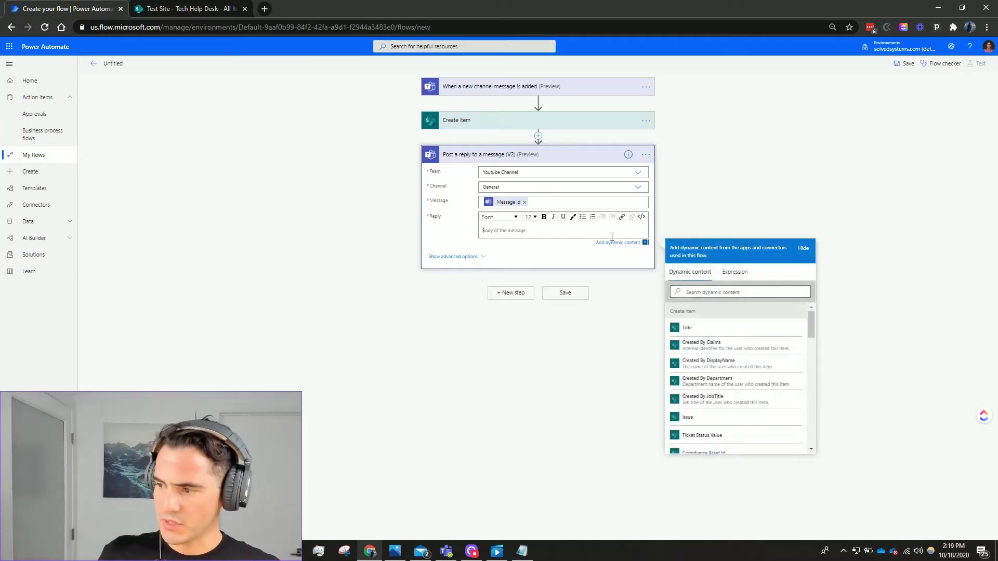
click(702, 292)
click(519, 234)
text(Teicke)
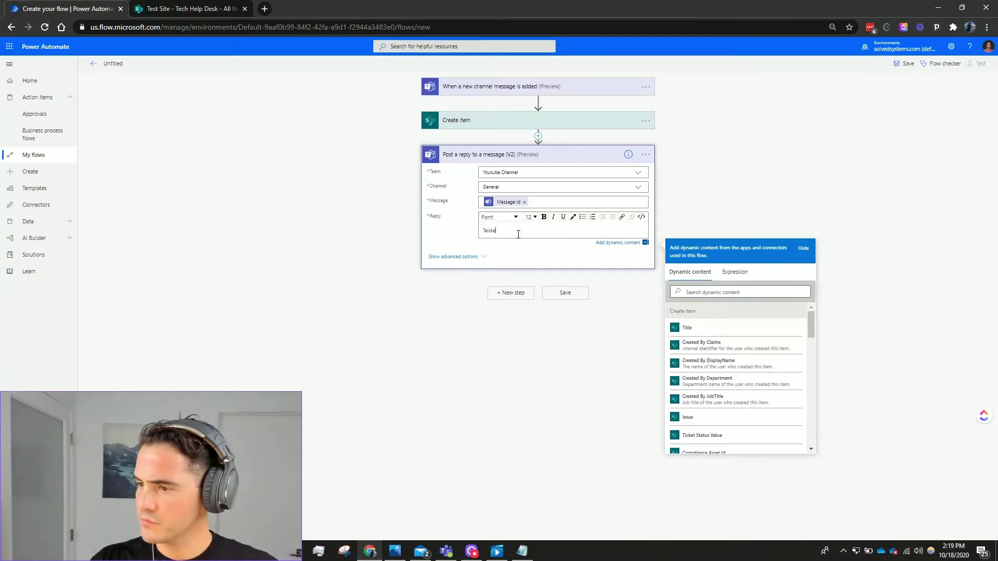
text(icket #)
click(705, 291)
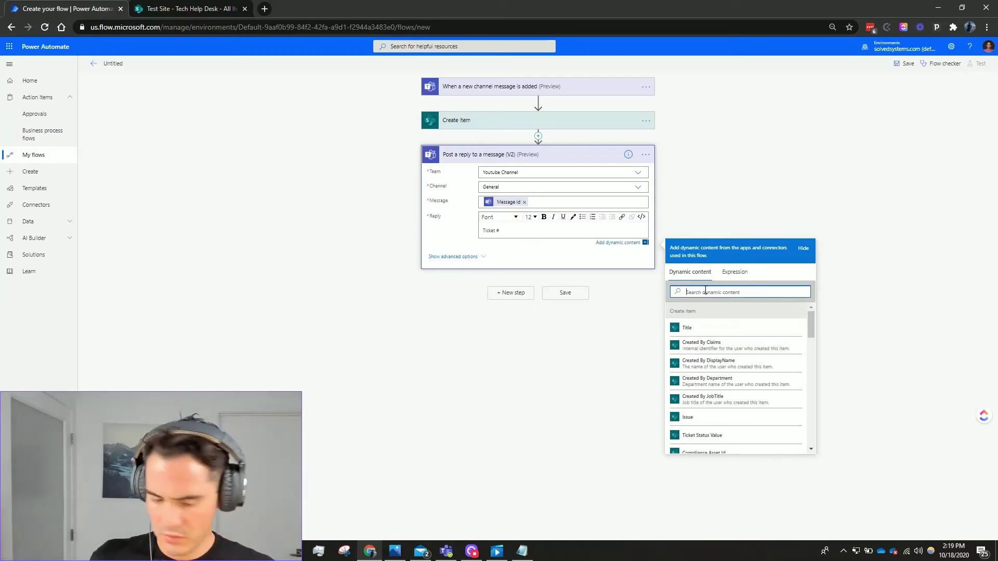
text(ID)
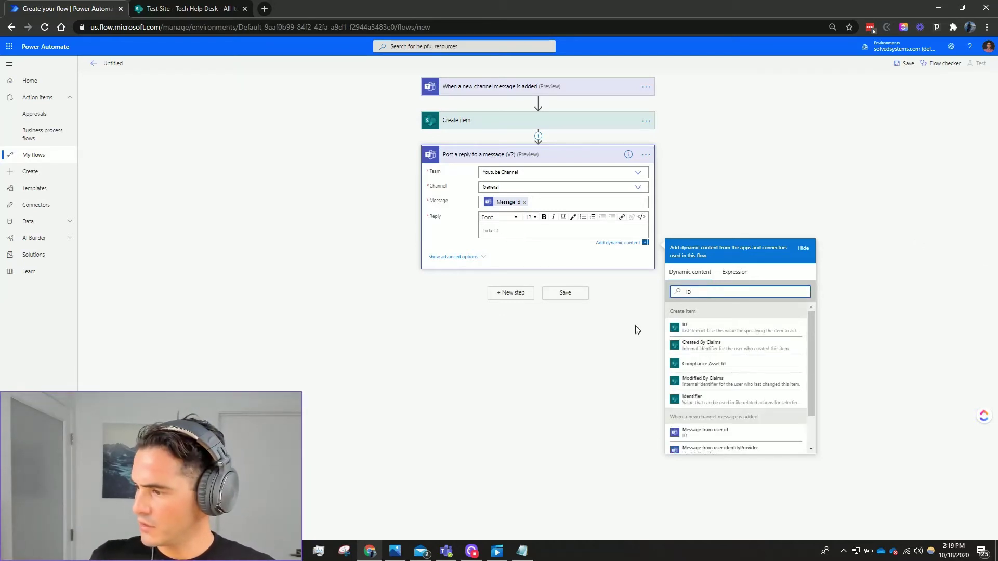
click(679, 327)
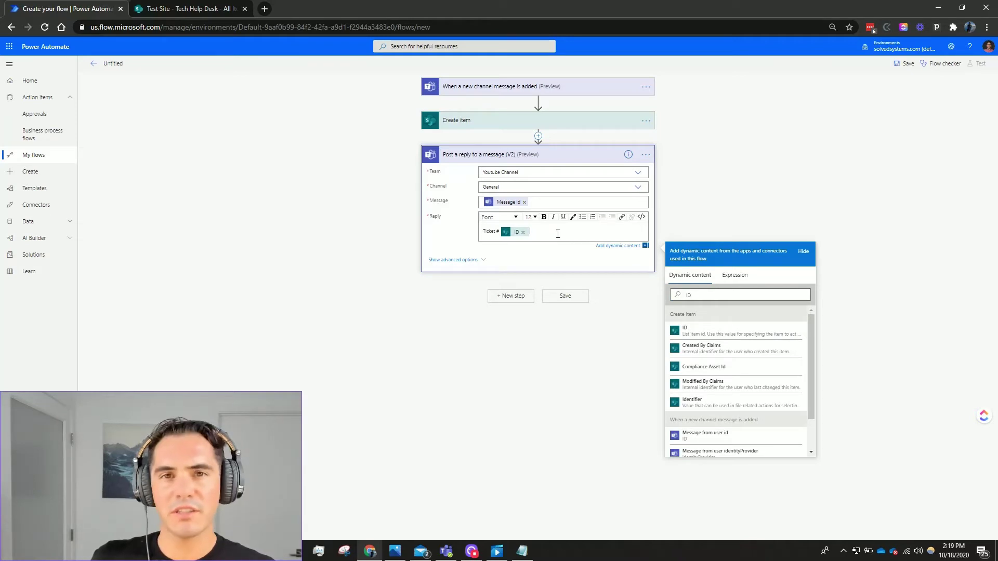
click(166, 9)
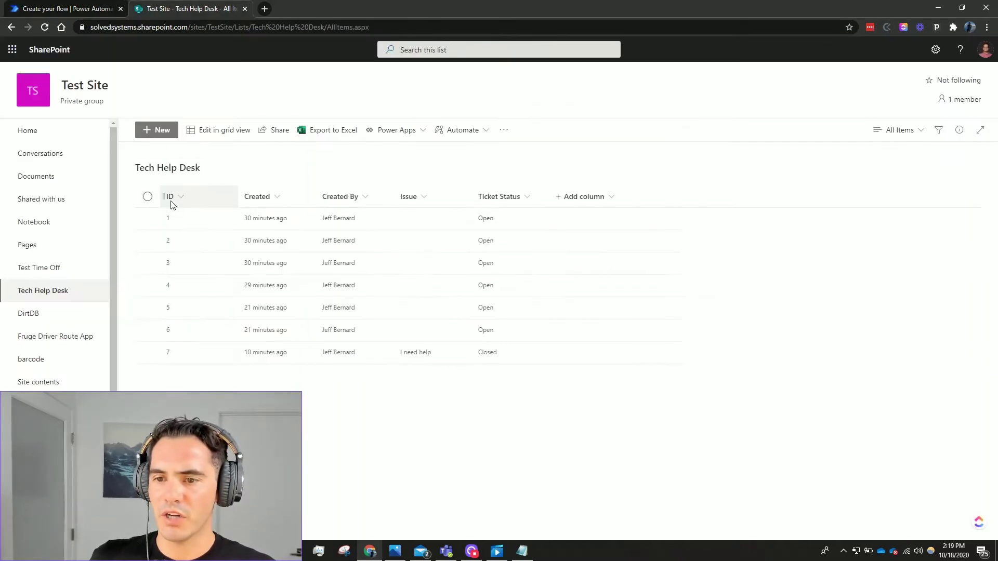
click(92, 9)
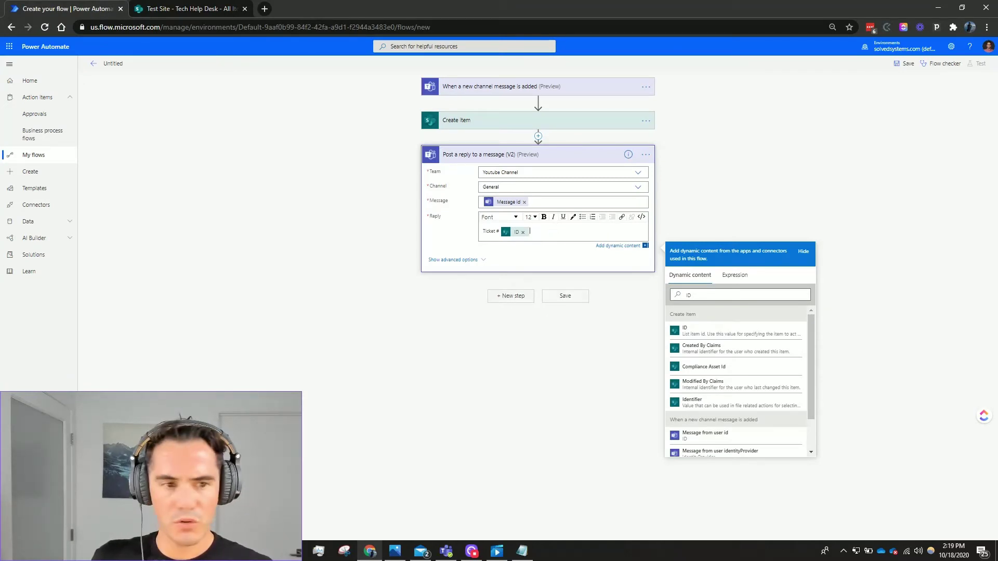
Add 'Start and wait for an approval' after the Teams reply, type Approve/Reject - First to respond
key(alt+Tab)
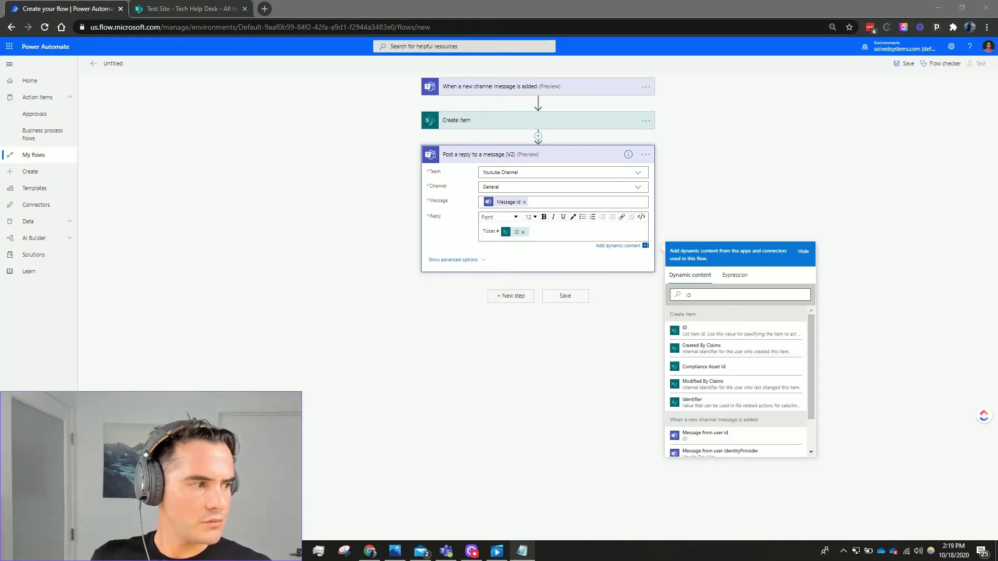
click(511, 296)
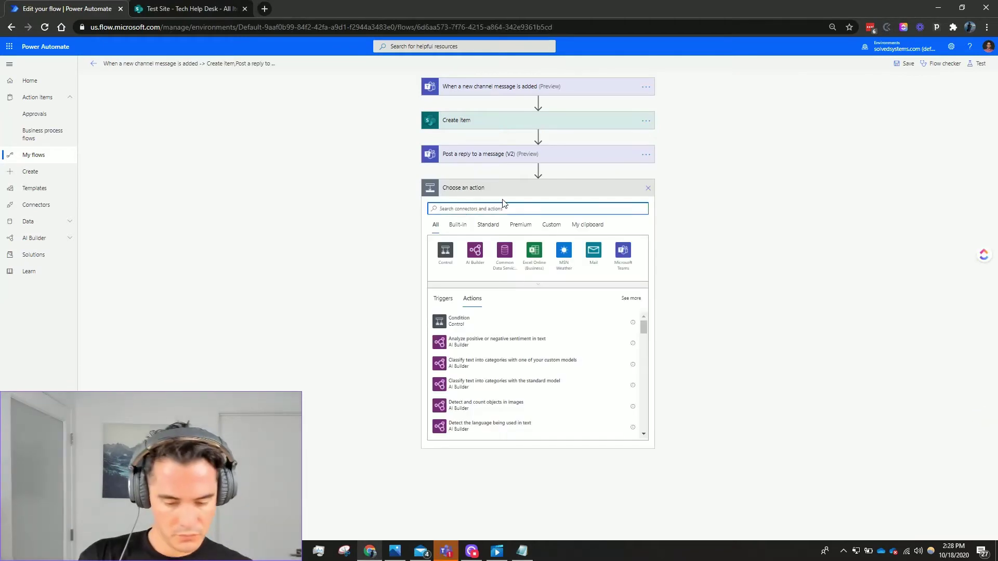
text(Approval)
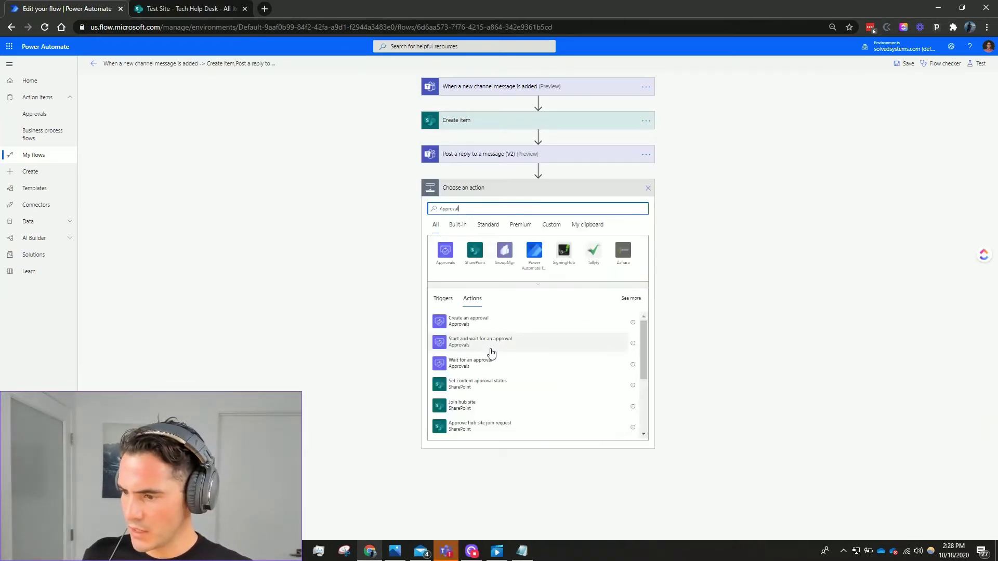
click(503, 342)
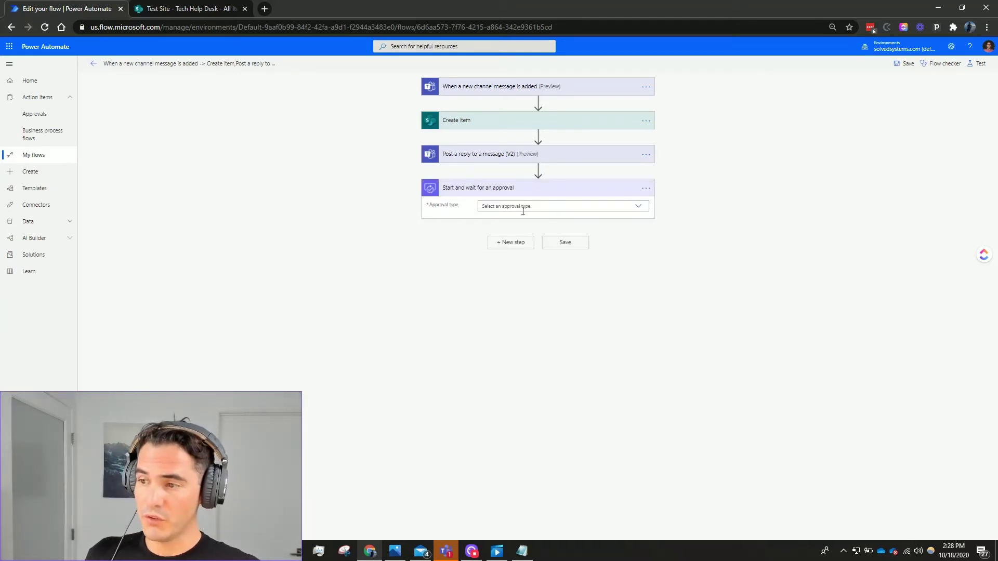
click(637, 207)
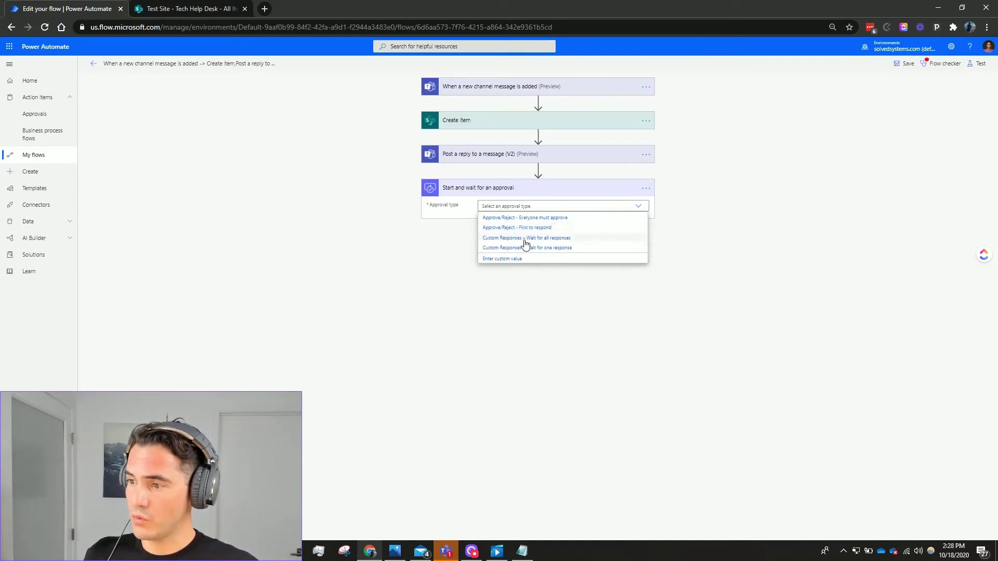
click(540, 229)
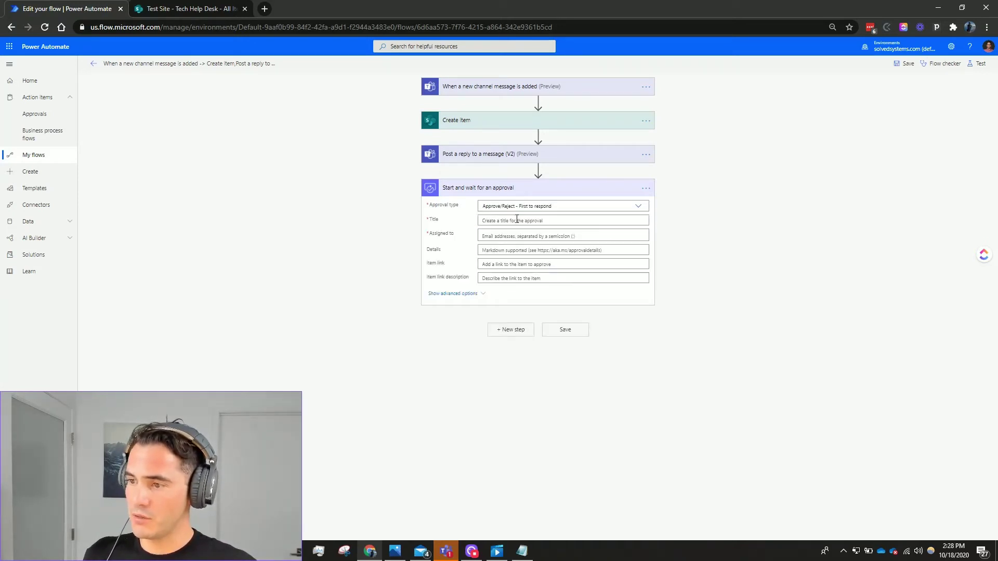
Title the approval 'IT Help' and assign it to the suggested user
click(517, 220)
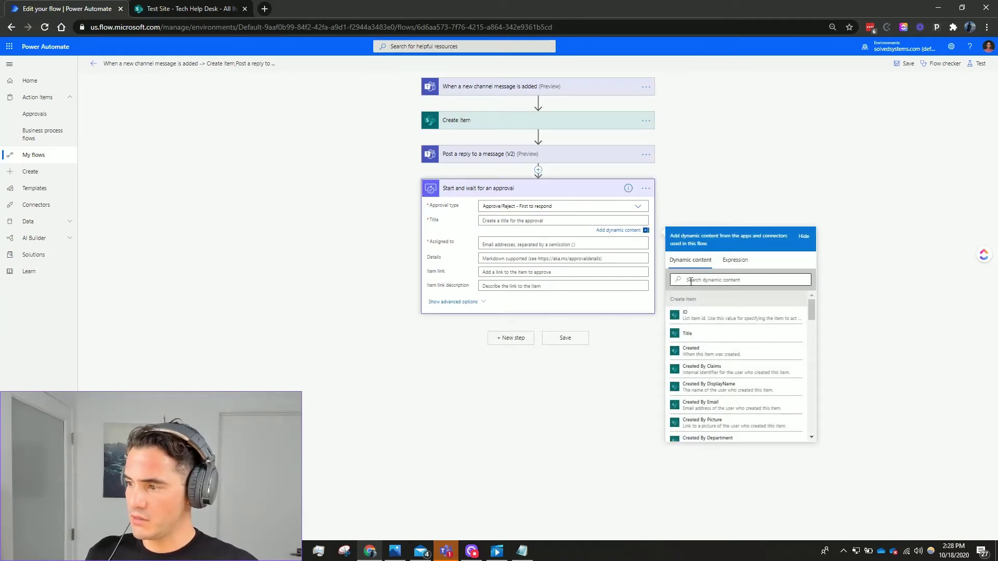
click(491, 222)
text(It Help)
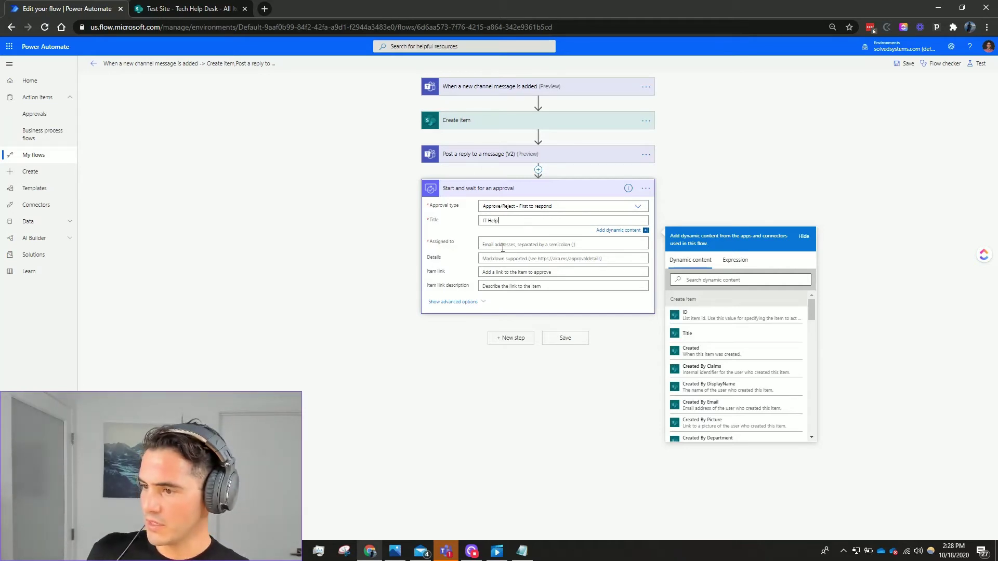
click(503, 245)
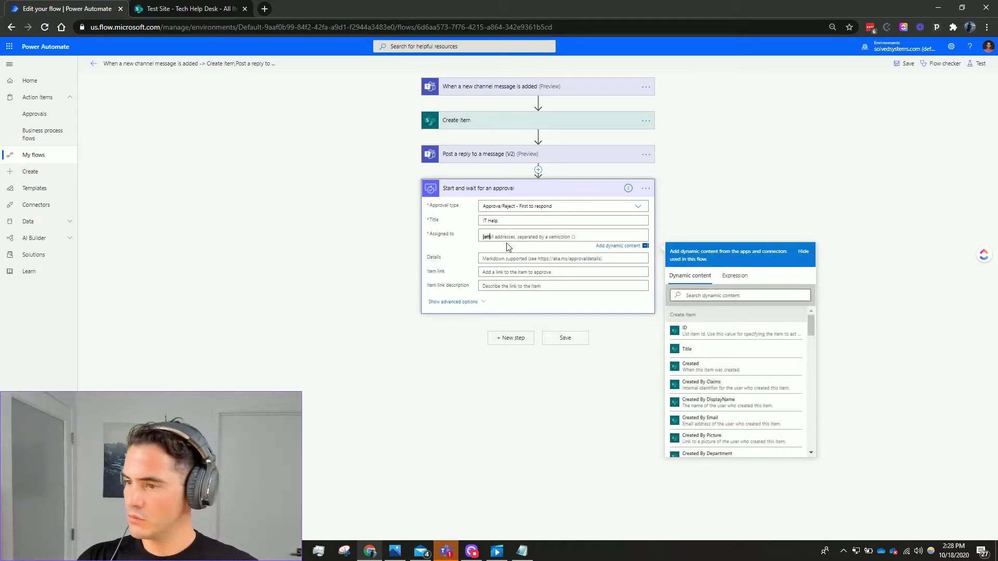
text(jeff)
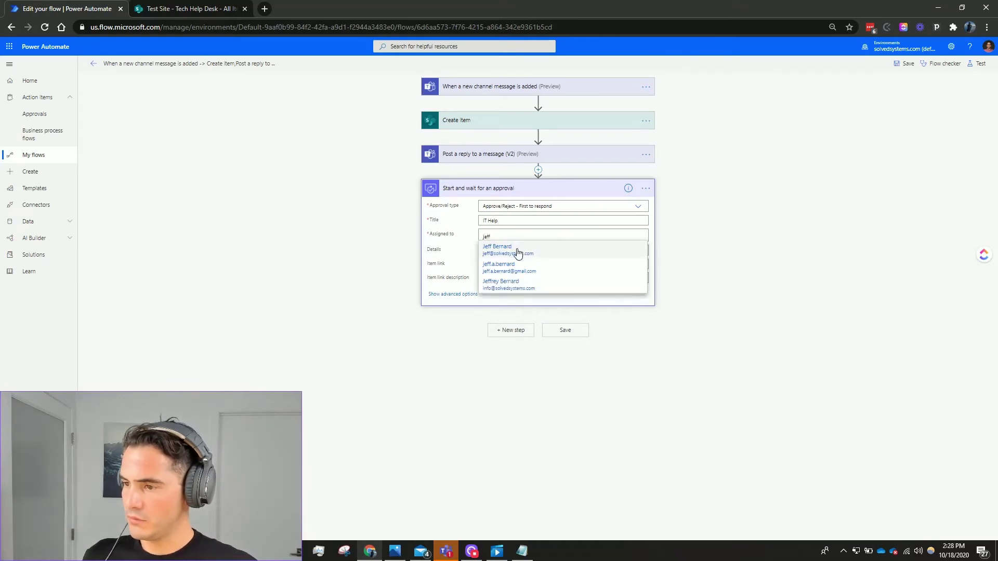
click(519, 252)
Put the Issue value in the approval's Details, removing an accidental duplicate token
click(512, 253)
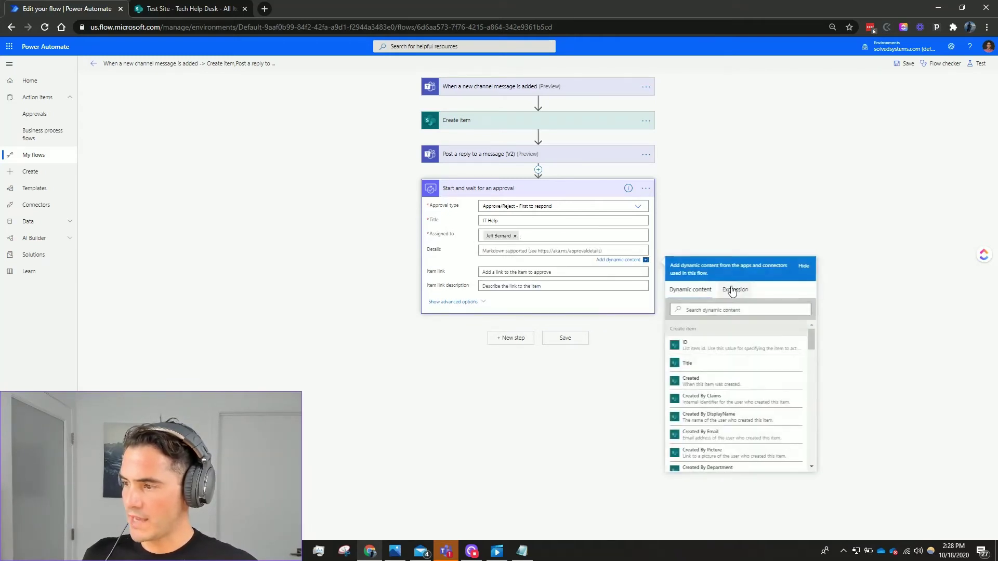
click(710, 310)
text(issue)
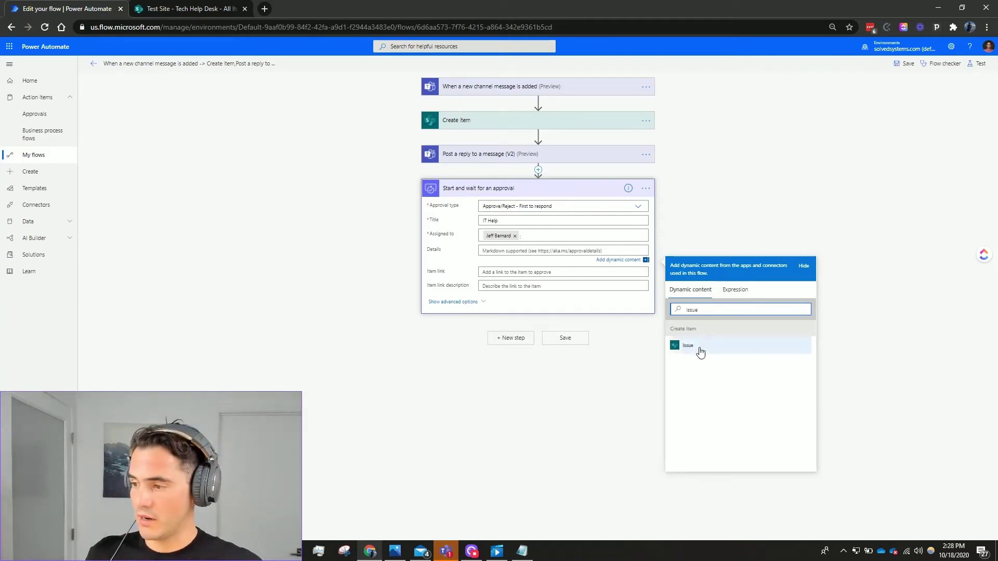
click(694, 346)
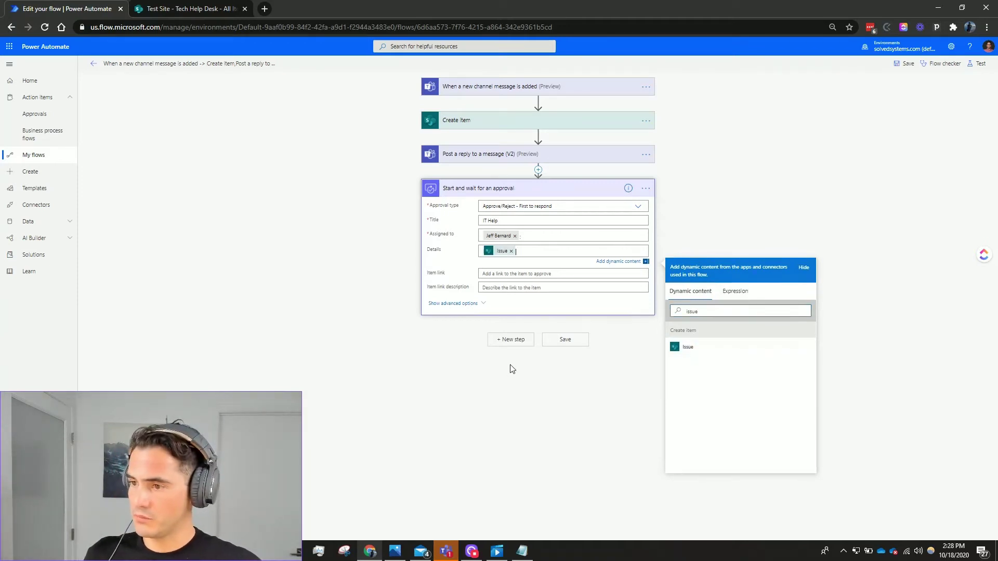
click(691, 348)
click(544, 252)
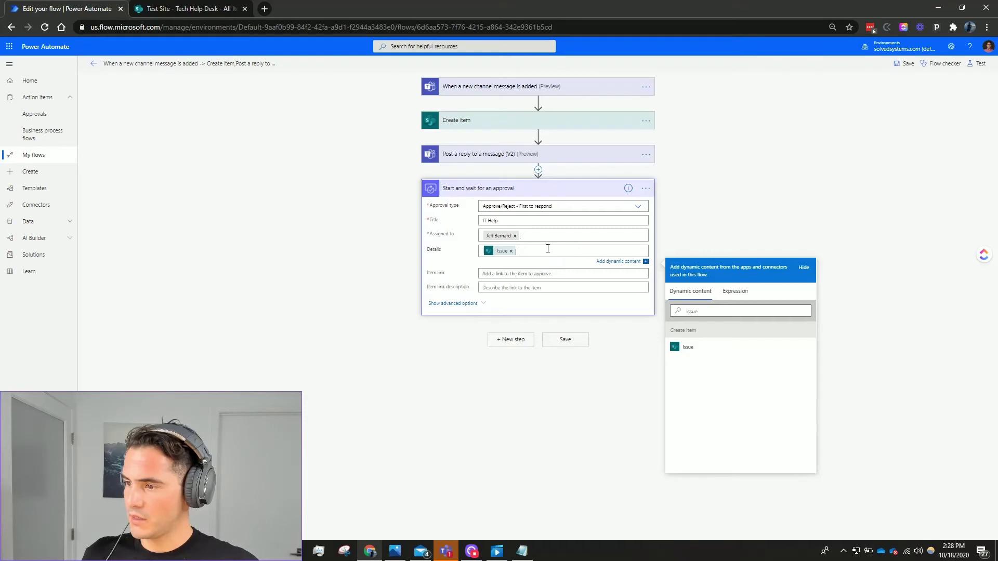
click(511, 339)
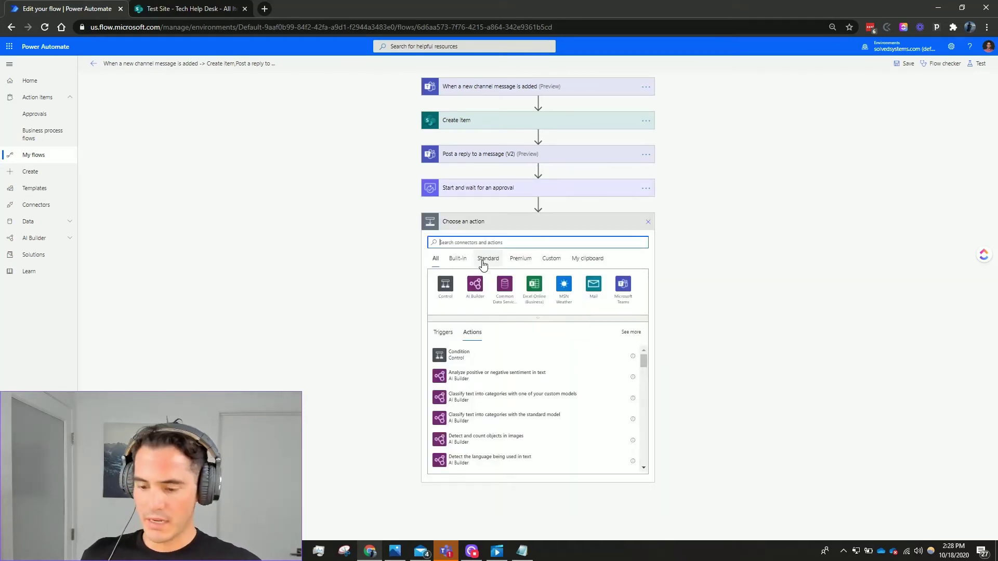
Add a SharePoint Update item action after the approval step
text(shae)
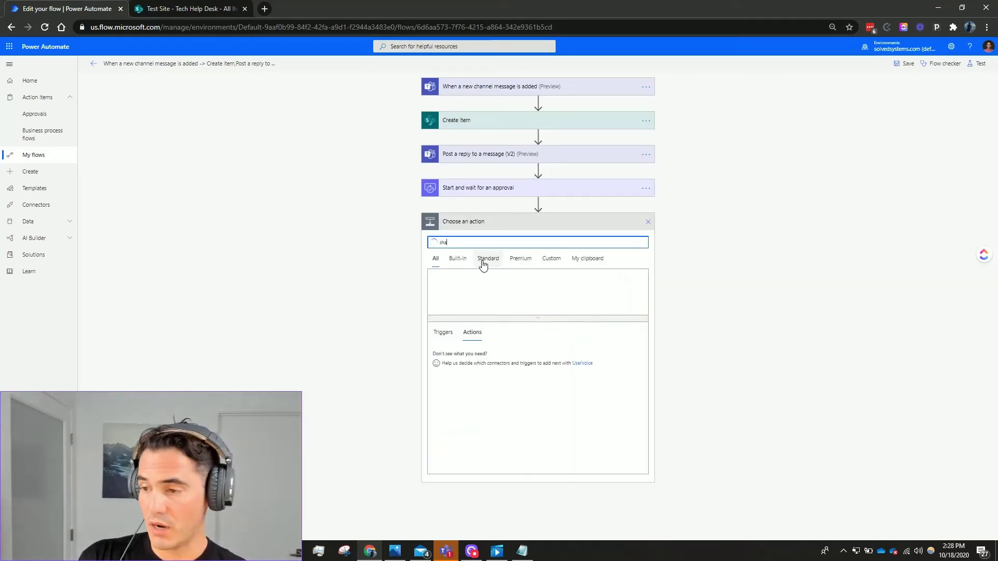
key(BackSpace)
text(re)
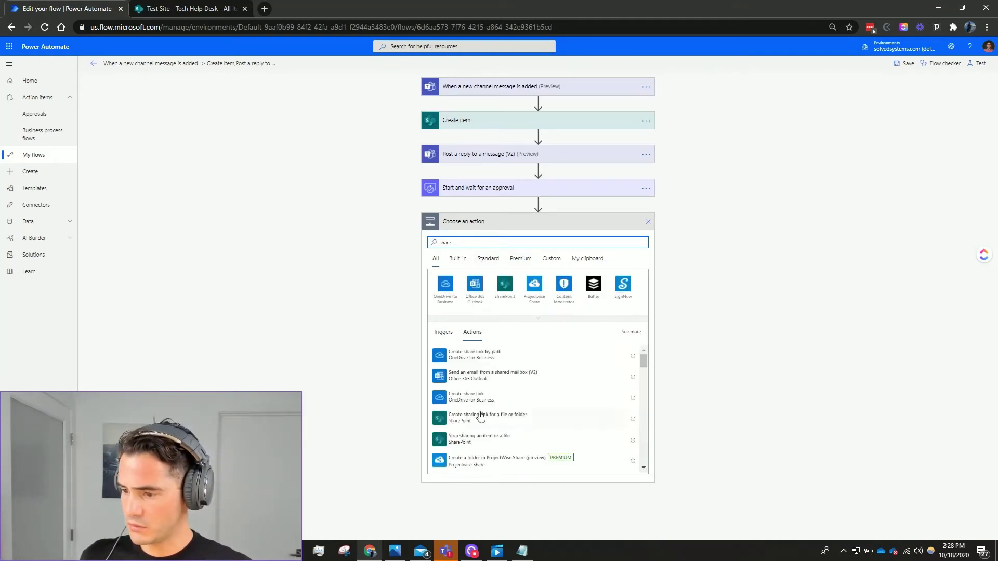
click(505, 284)
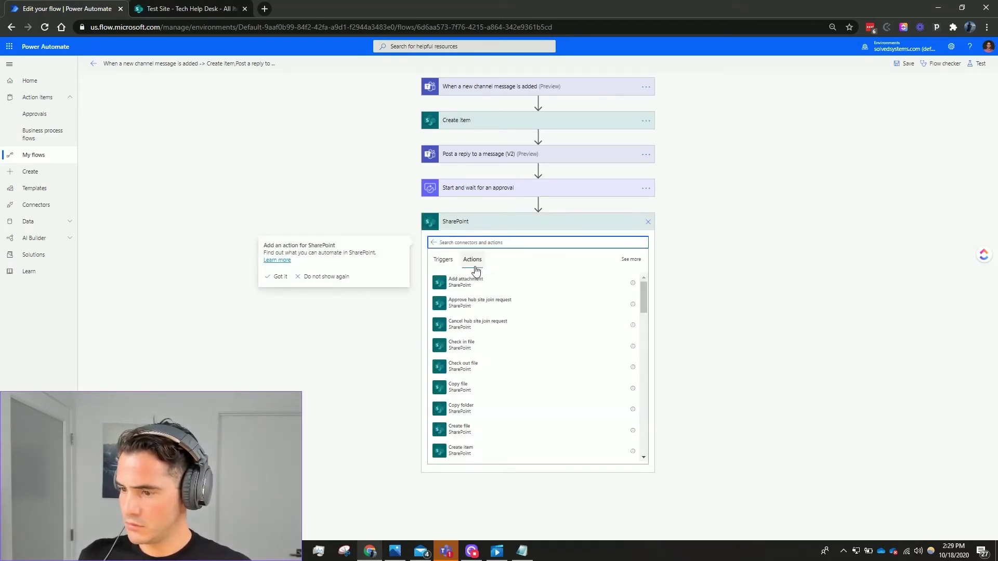
text(upa)
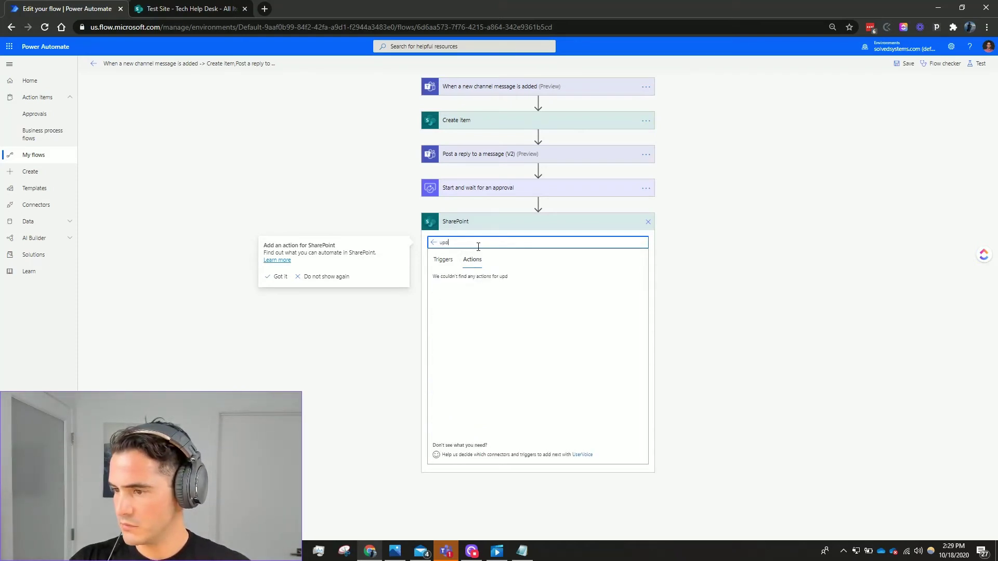
text(aut)
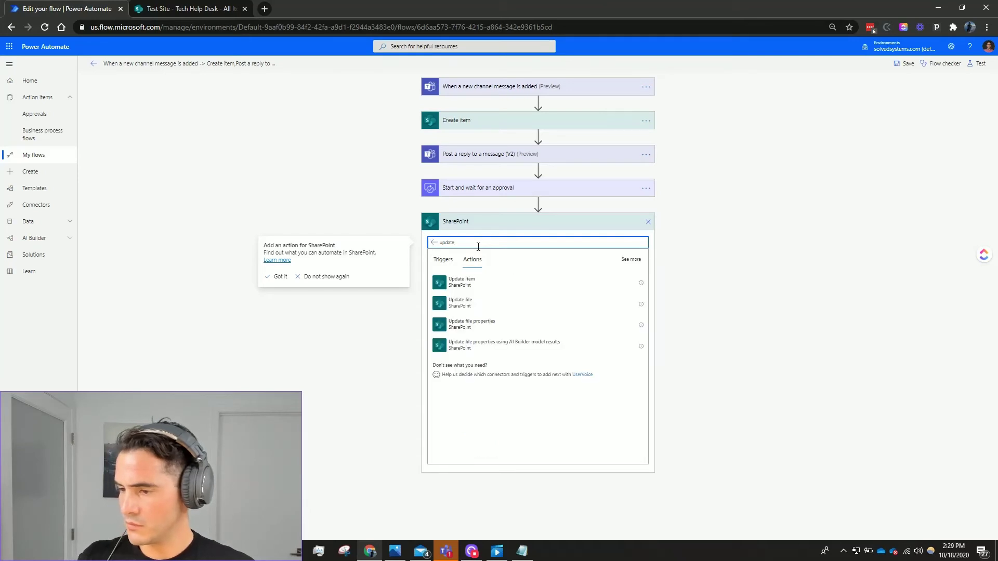
click(494, 282)
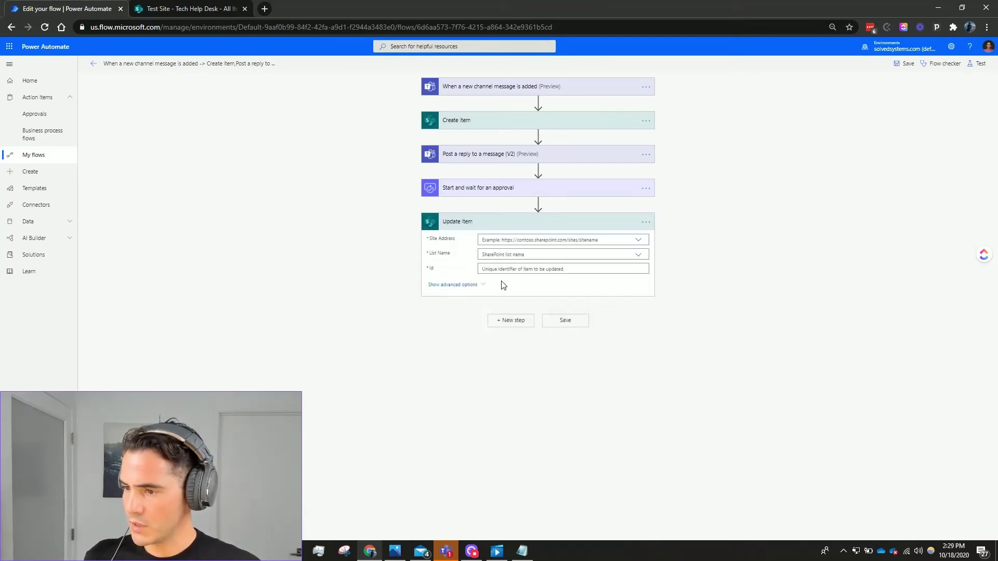
Target the Tech Help Desk list on Test Site by the created item's ID, with Ticket Status Closed
click(538, 238)
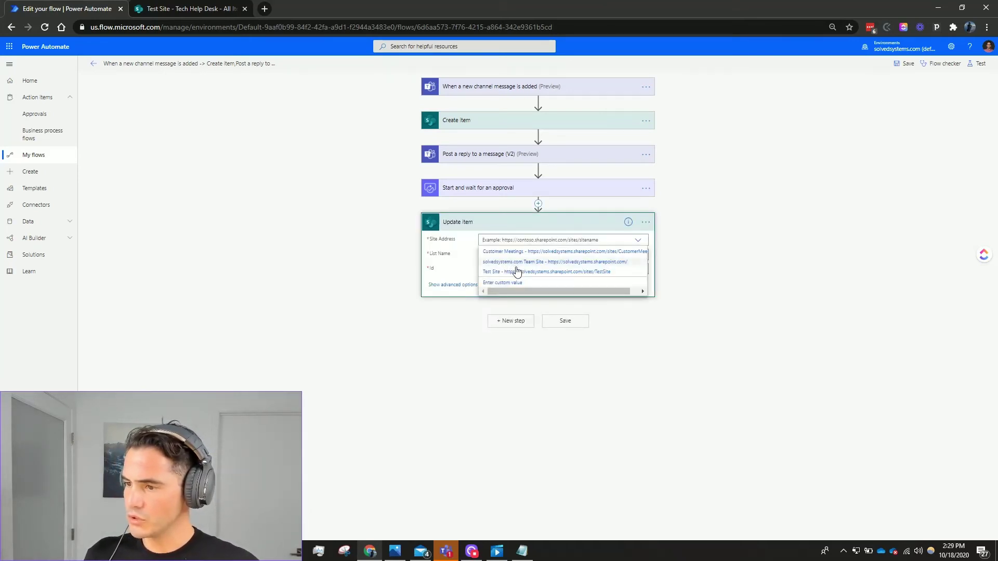
click(514, 269)
click(514, 255)
click(510, 297)
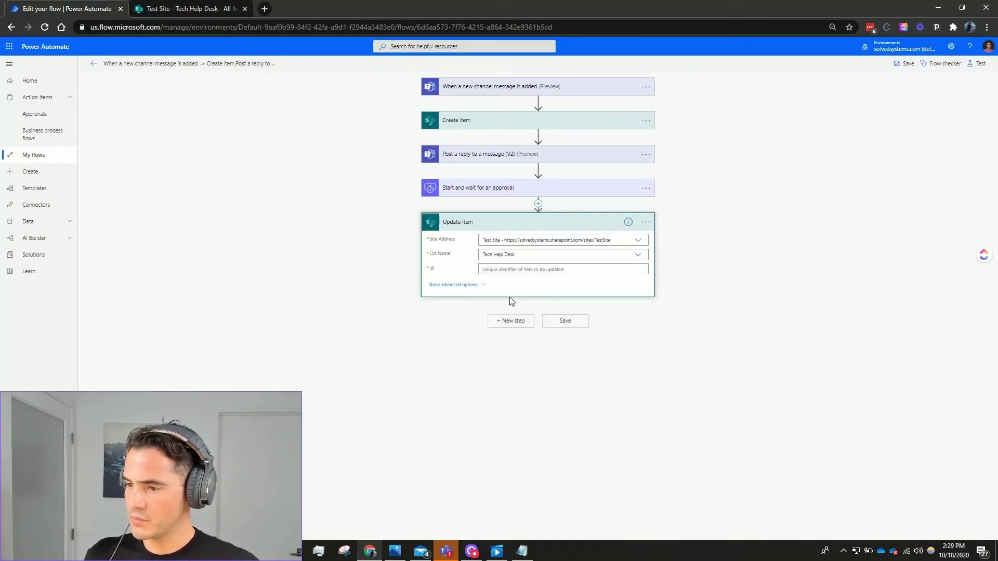
click(518, 271)
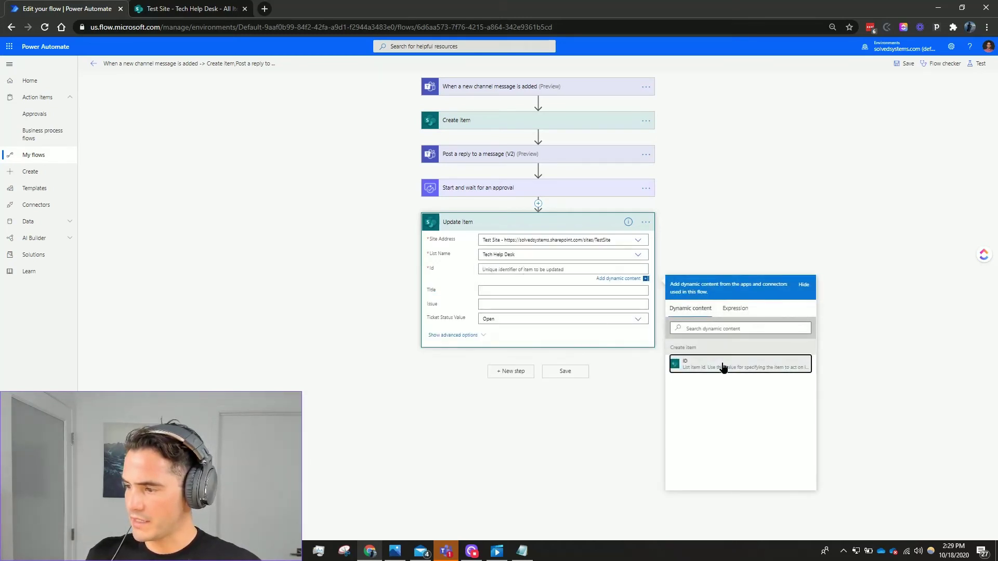
click(721, 366)
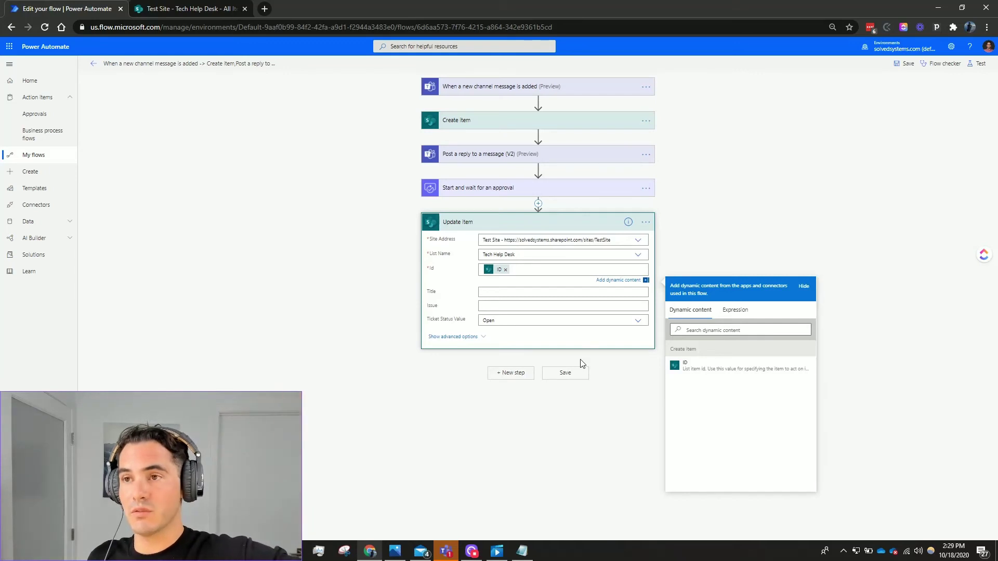
click(585, 323)
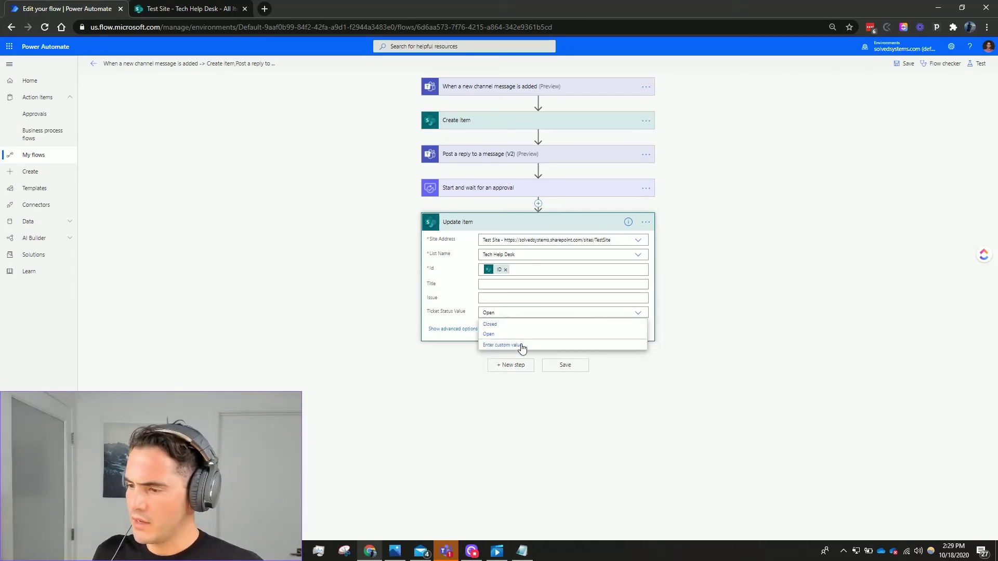
click(493, 324)
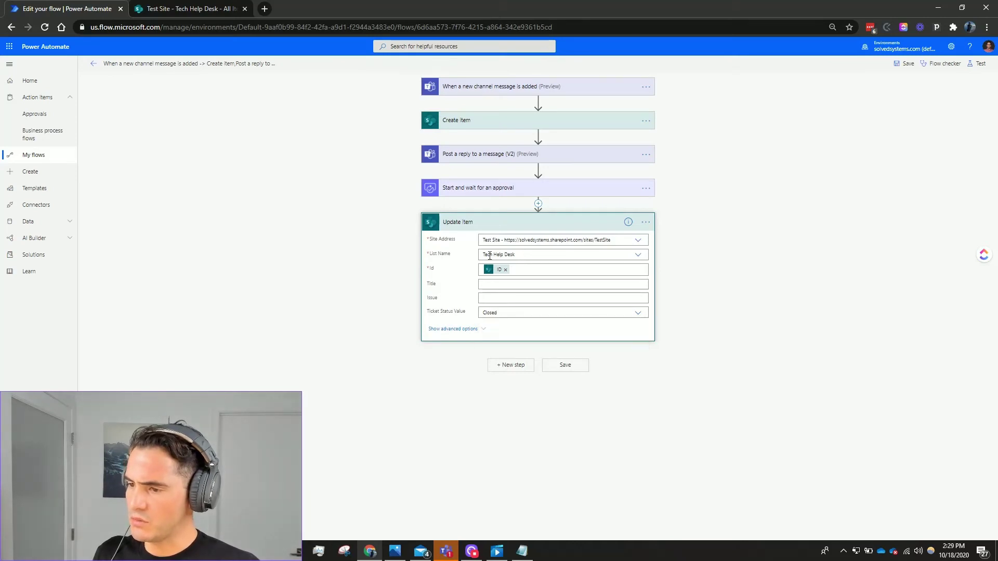
Copy the first Post a reply step and paste it as the flow's new last step
click(496, 229)
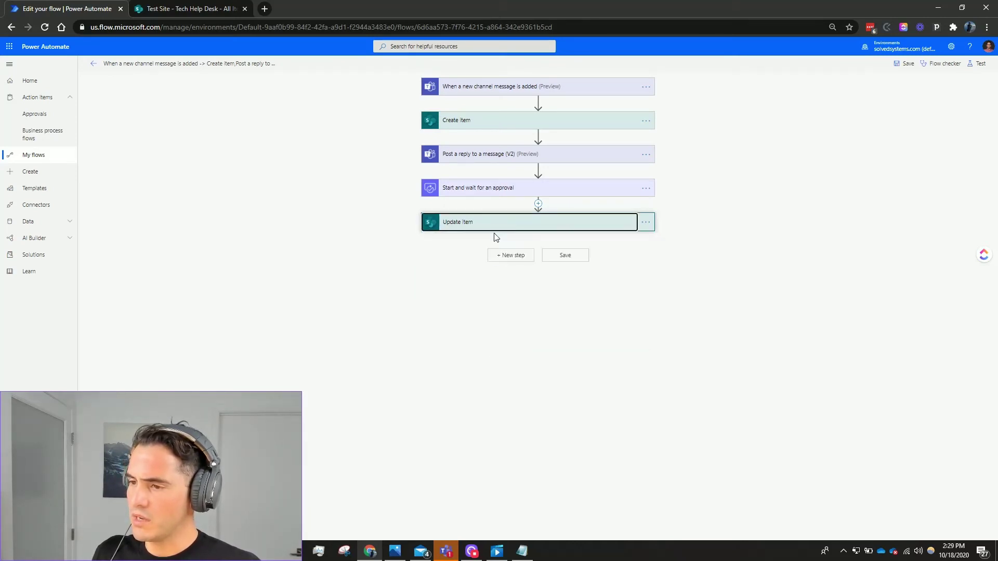
click(509, 257)
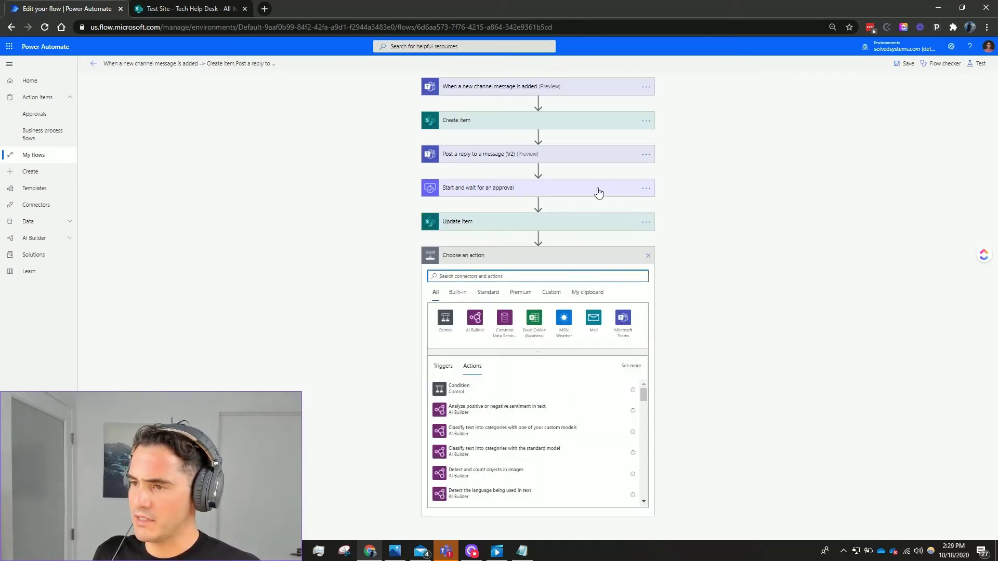
click(646, 155)
click(677, 153)
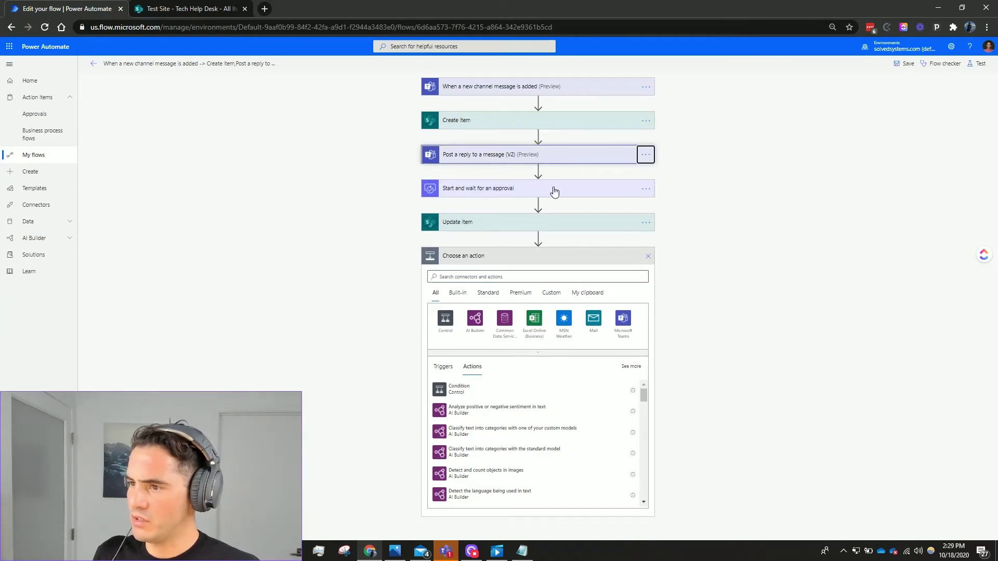
click(588, 293)
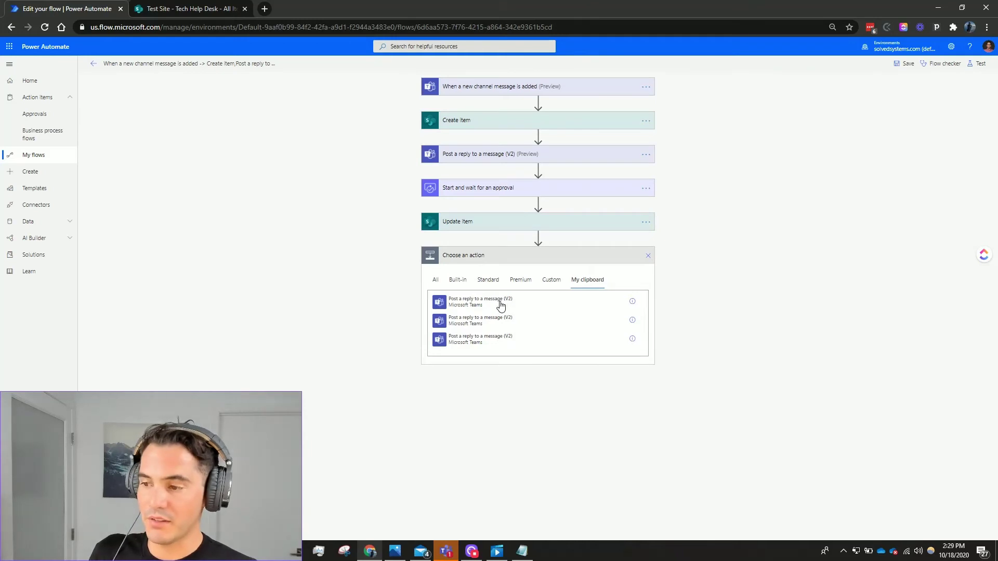
click(501, 305)
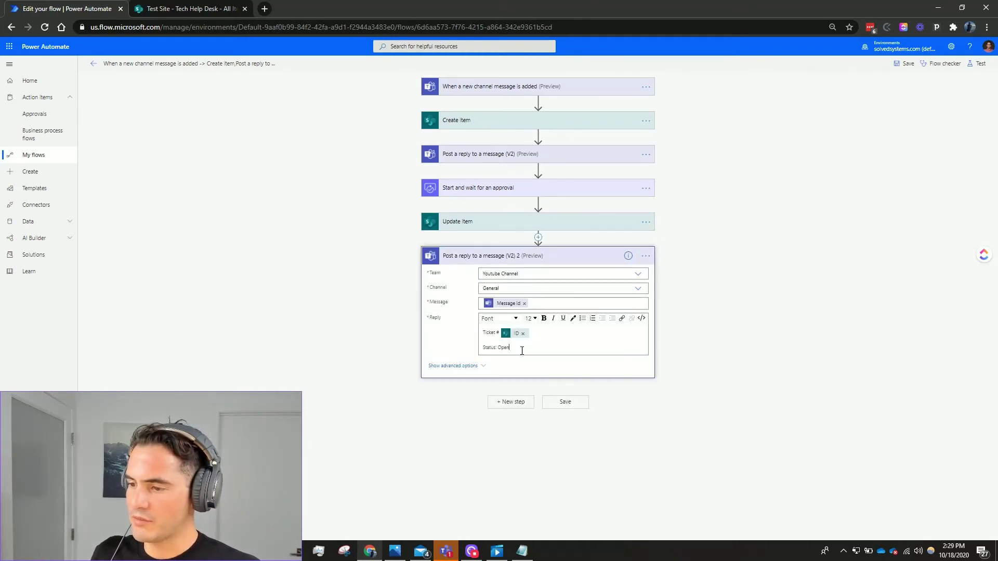
Change the pasted reply's status line from Open to Closed
click(522, 351)
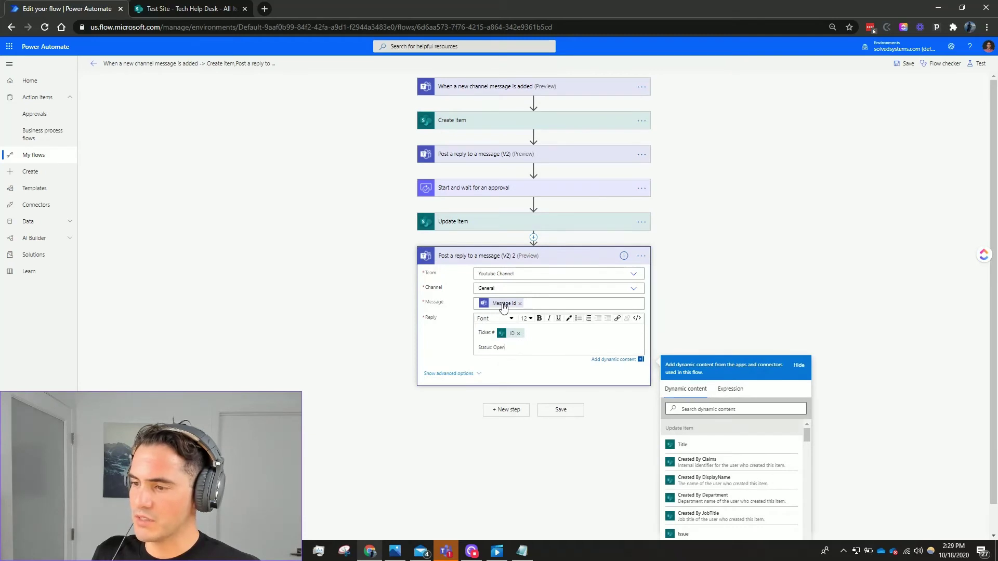
mouse_move(504, 307)
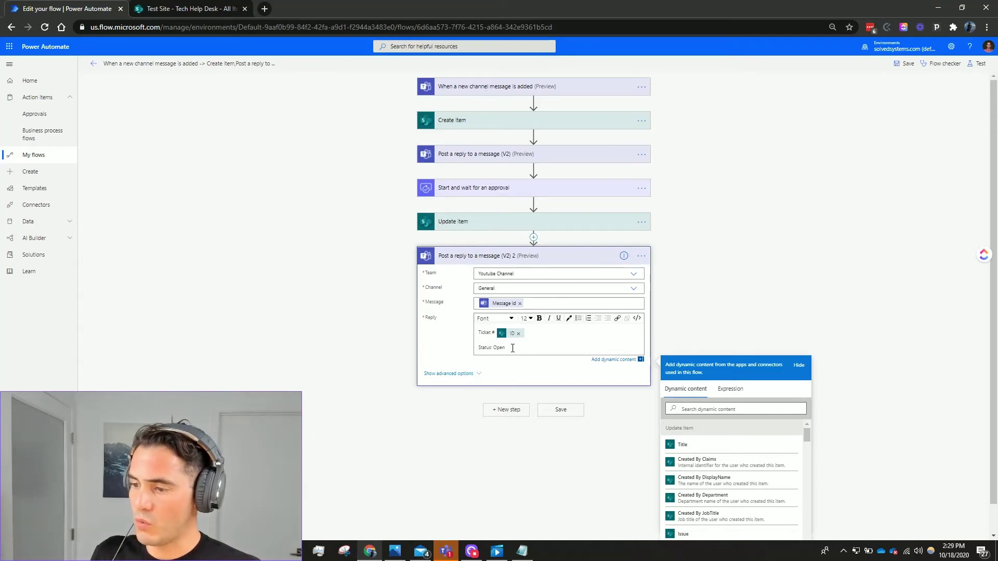
key(BackSpace)
key(BackSpace)
key(BackSpace)
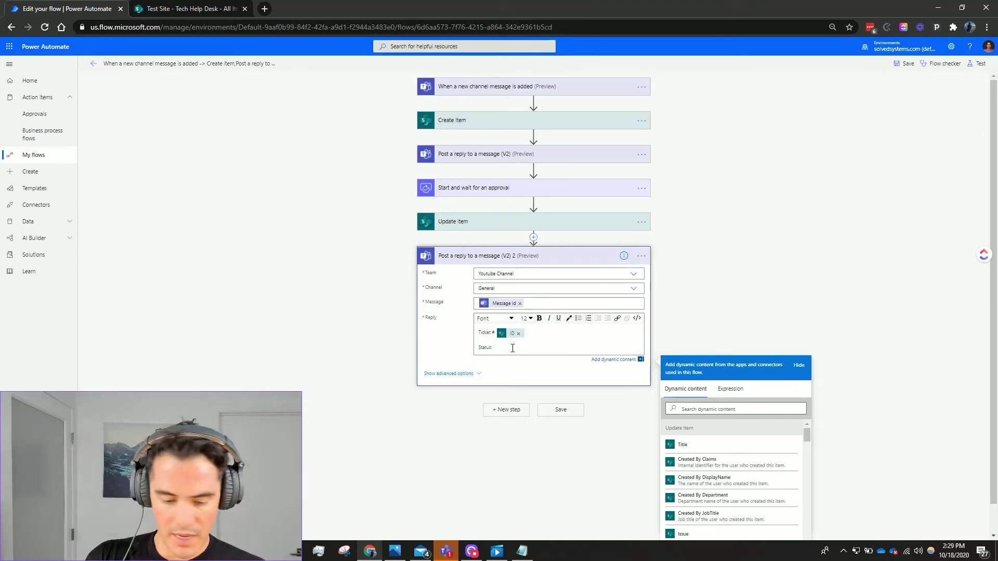
text(Colo)
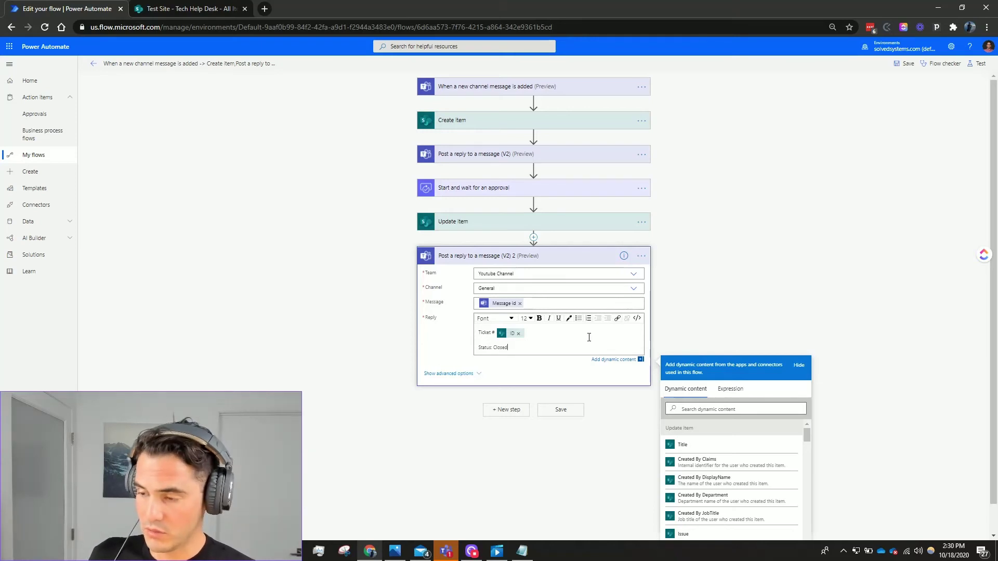
Save the flow and start a test run that waits for a manually posted Teams message
click(705, 286)
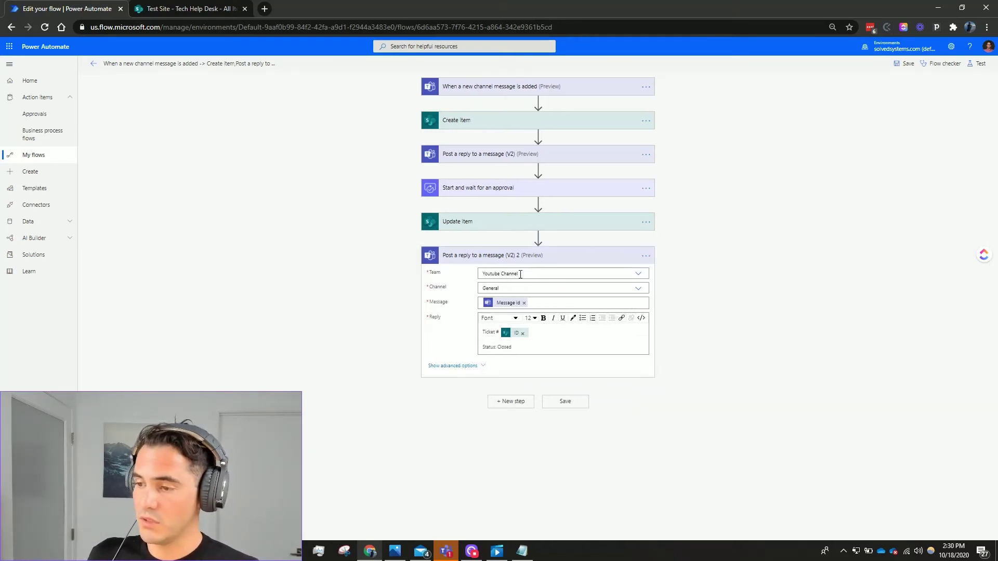
click(527, 258)
click(565, 289)
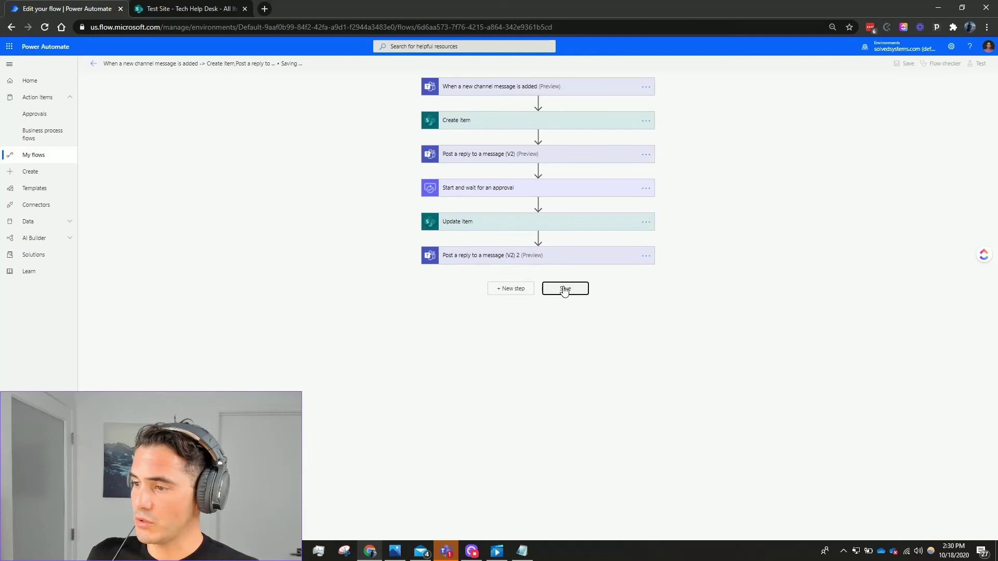
click(977, 64)
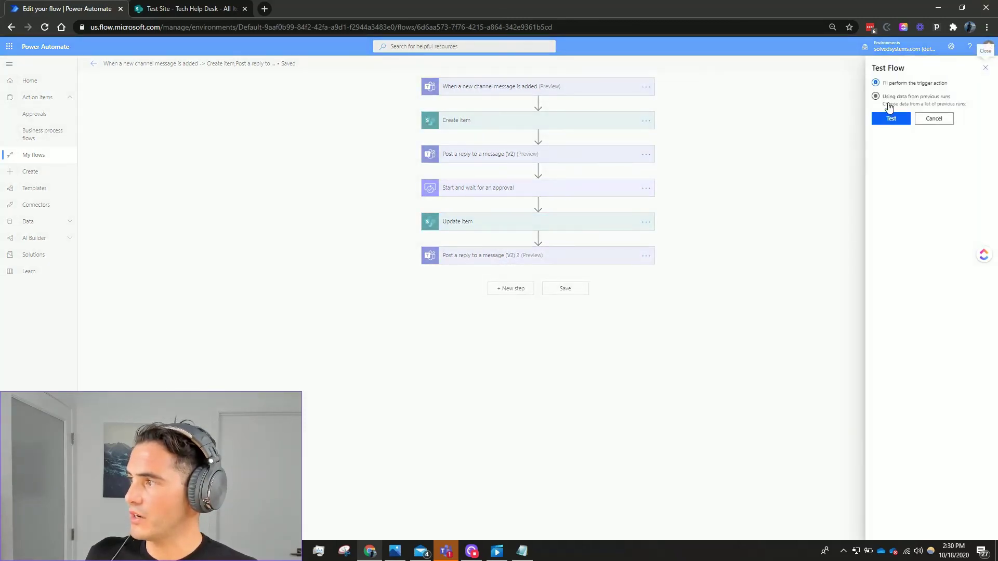
click(891, 117)
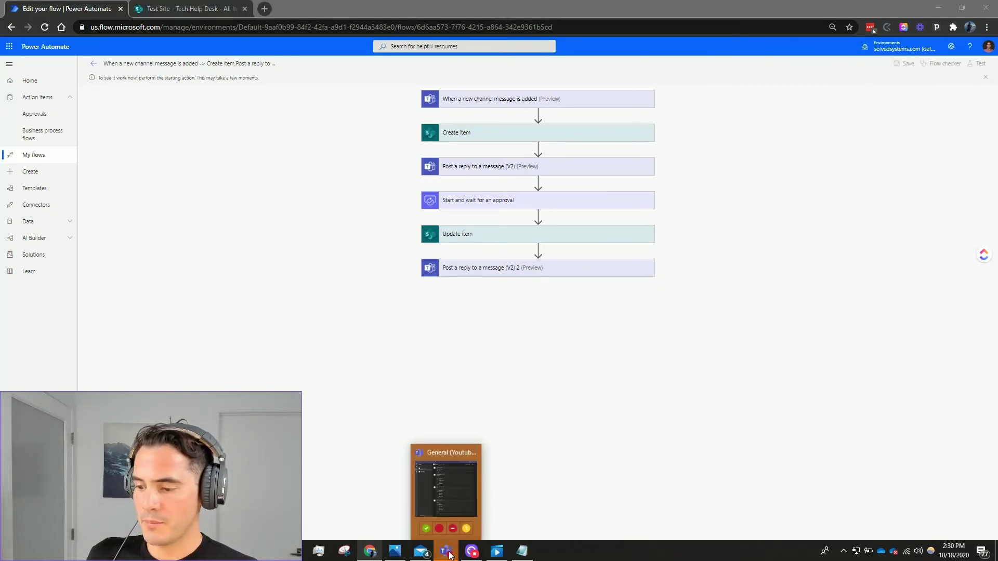
click(450, 556)
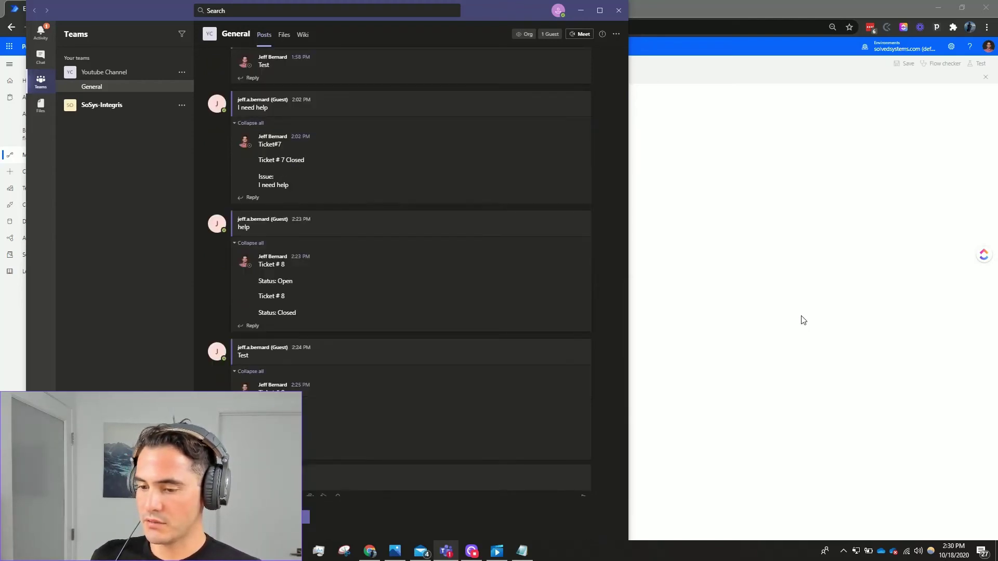
Return to the browser's run view after posting the Teams test message
click(800, 293)
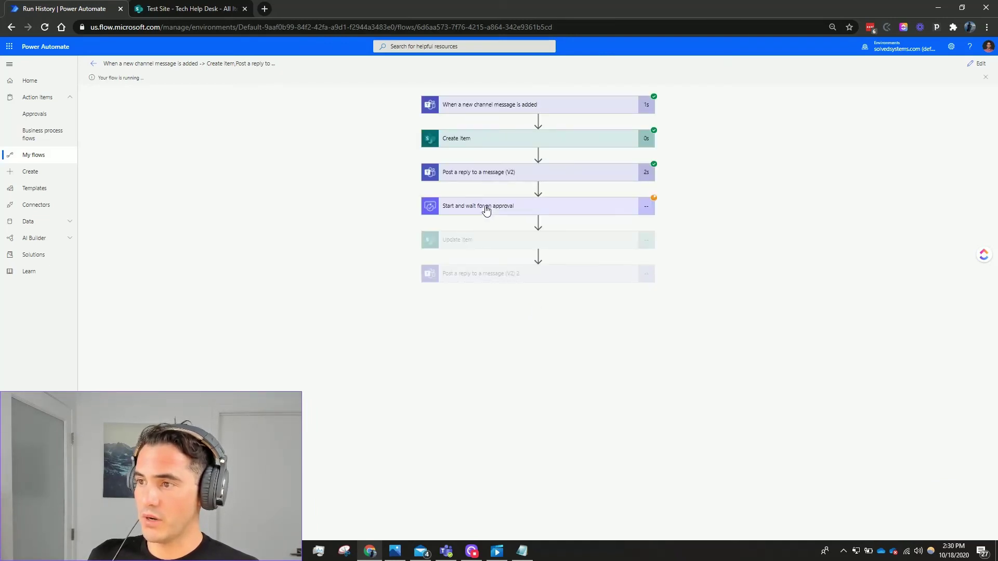
Approve the IT Help request in received Approvals and confirm, then check Teams for the reply
click(55, 115)
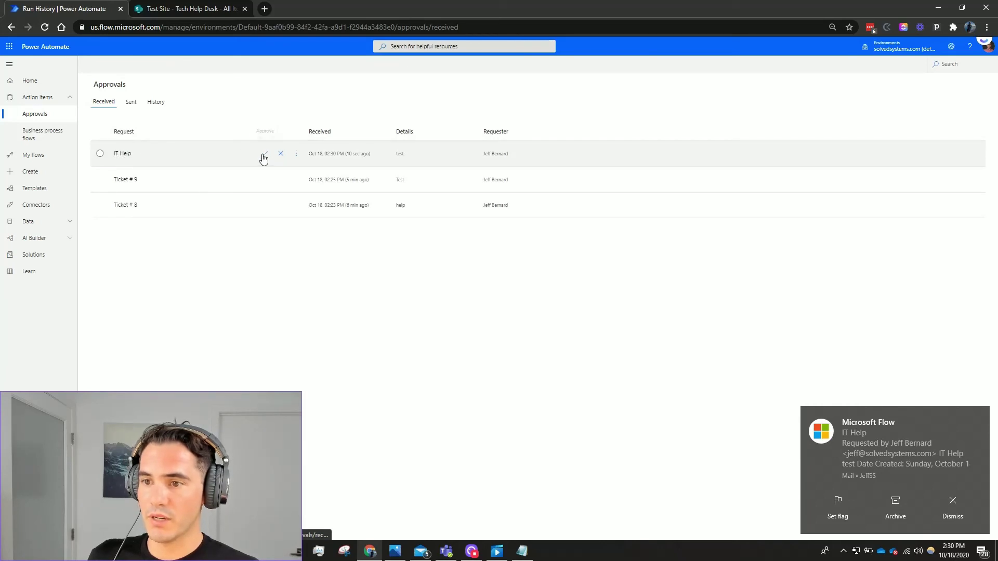
click(238, 155)
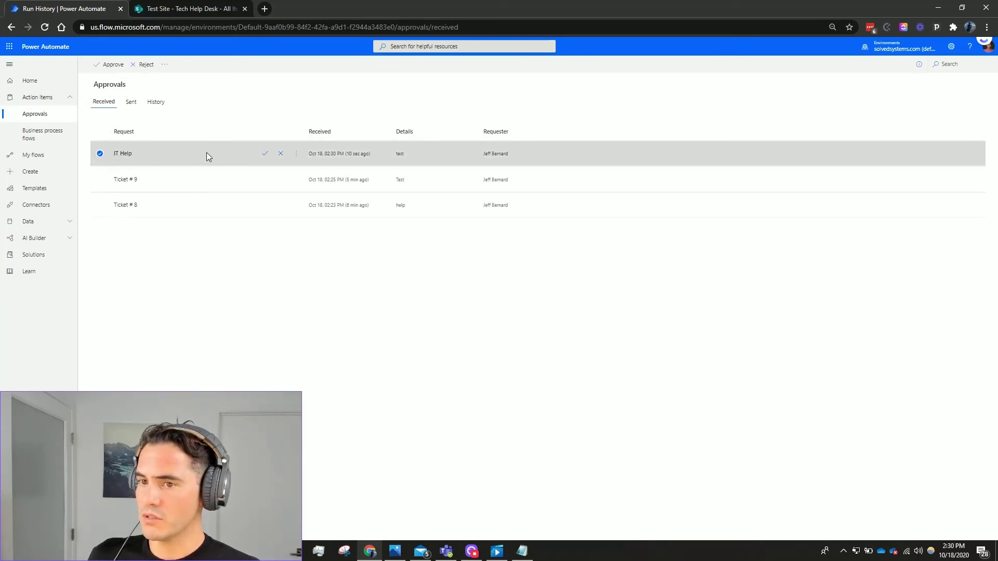
click(129, 157)
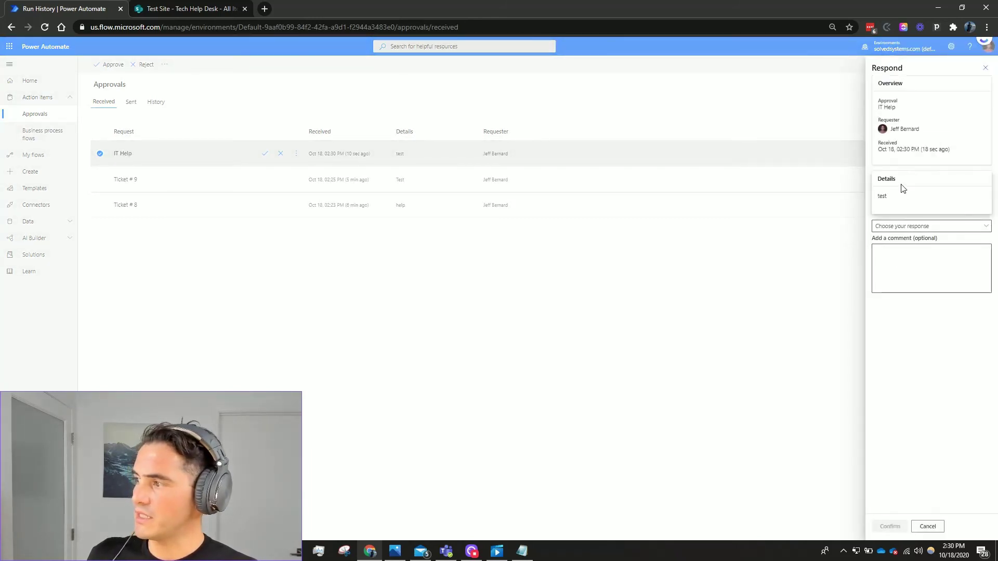
click(985, 67)
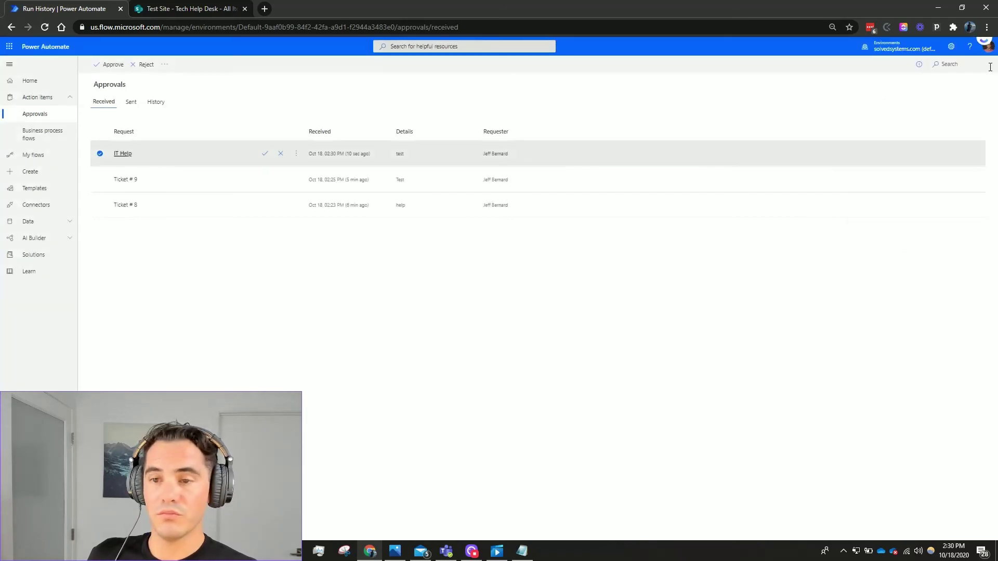
click(265, 155)
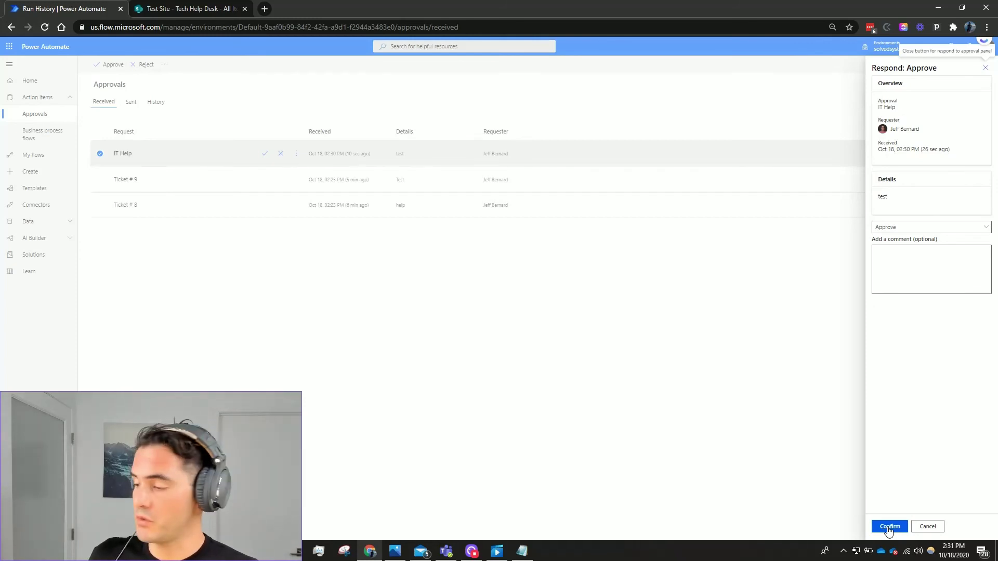
click(889, 527)
click(446, 551)
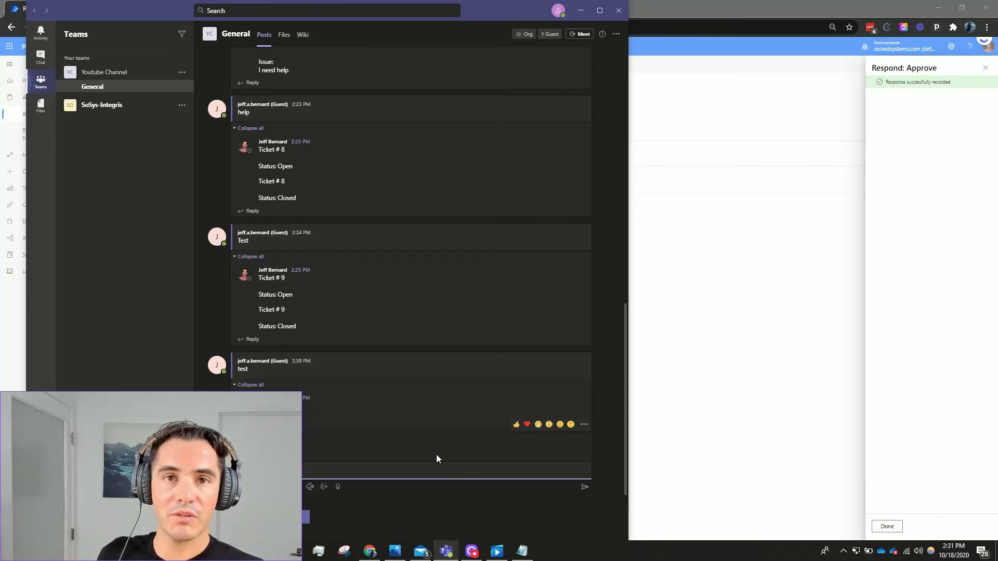
Go back from Teams to the received approvals list in the browser
click(660, 251)
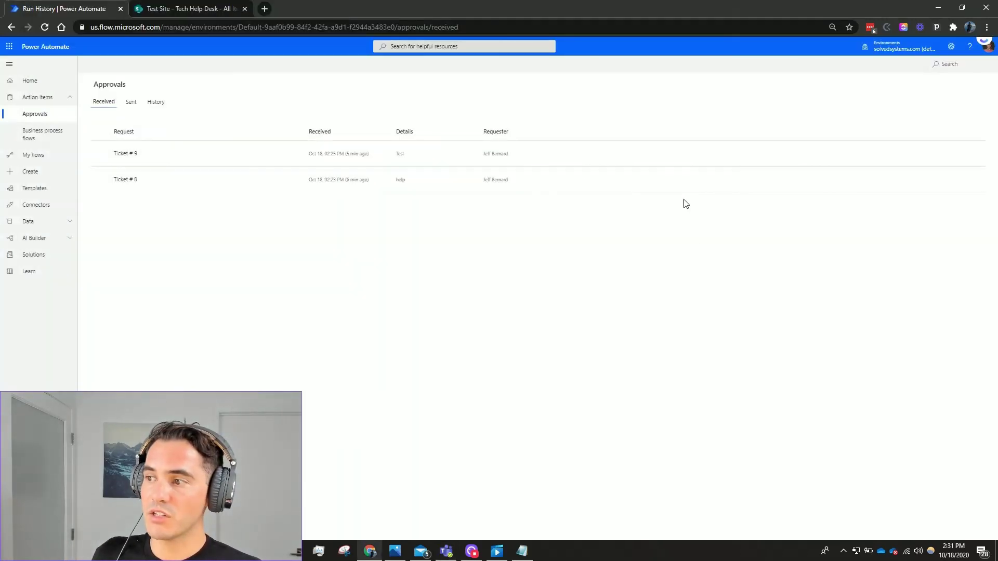
Open the help desk flow from My flows in the editor and expand its channel-message trigger
click(37, 119)
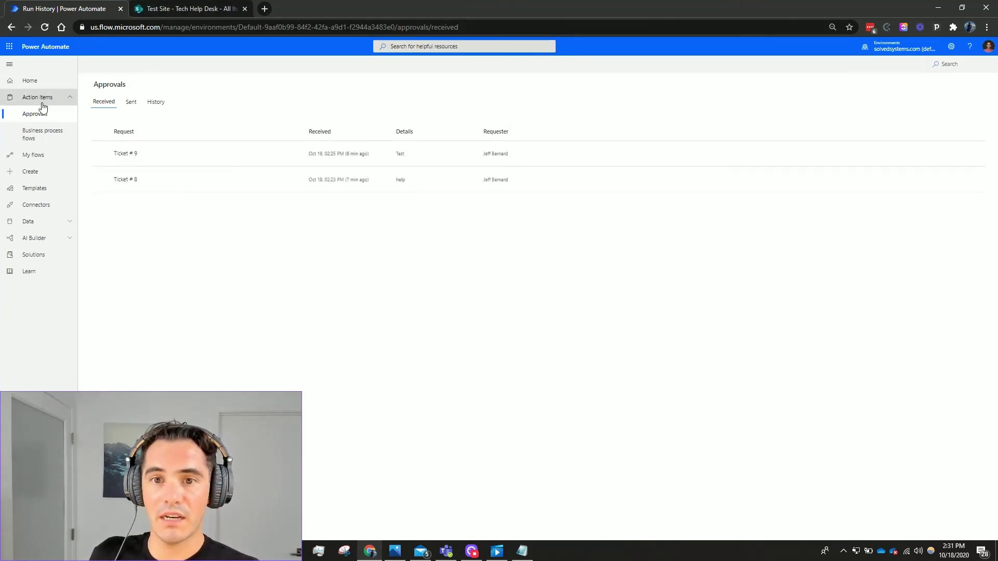
click(33, 154)
click(156, 153)
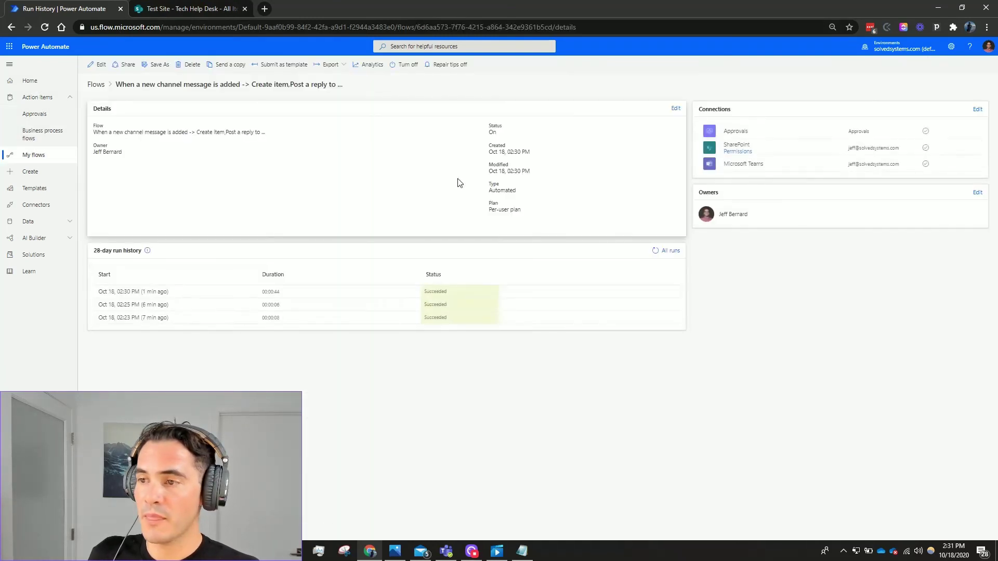
click(99, 64)
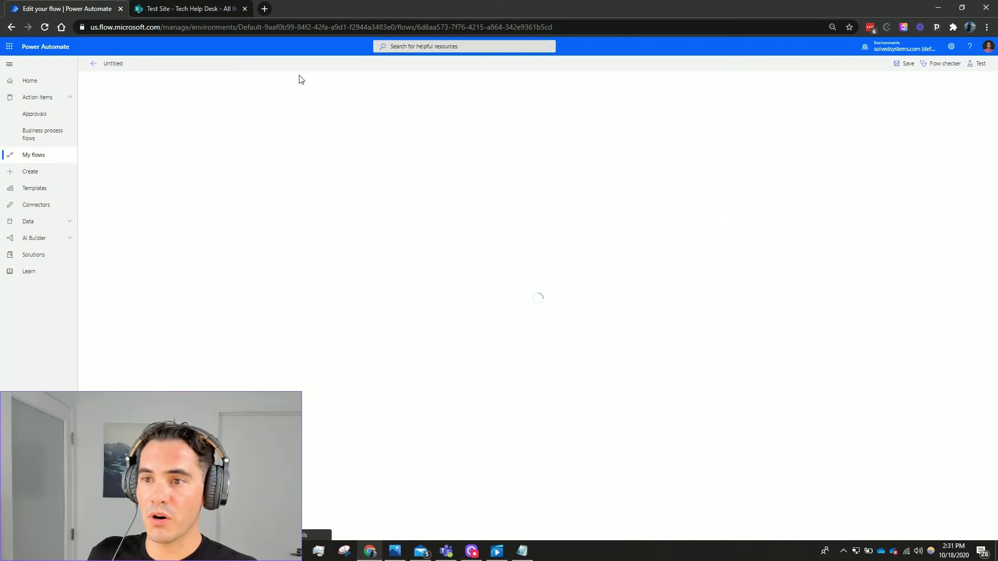
click(464, 89)
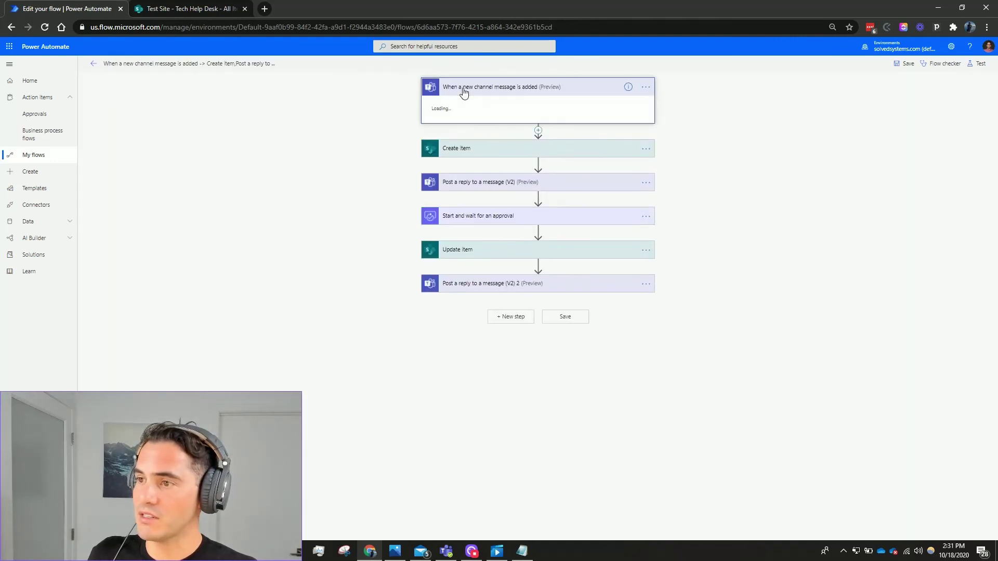